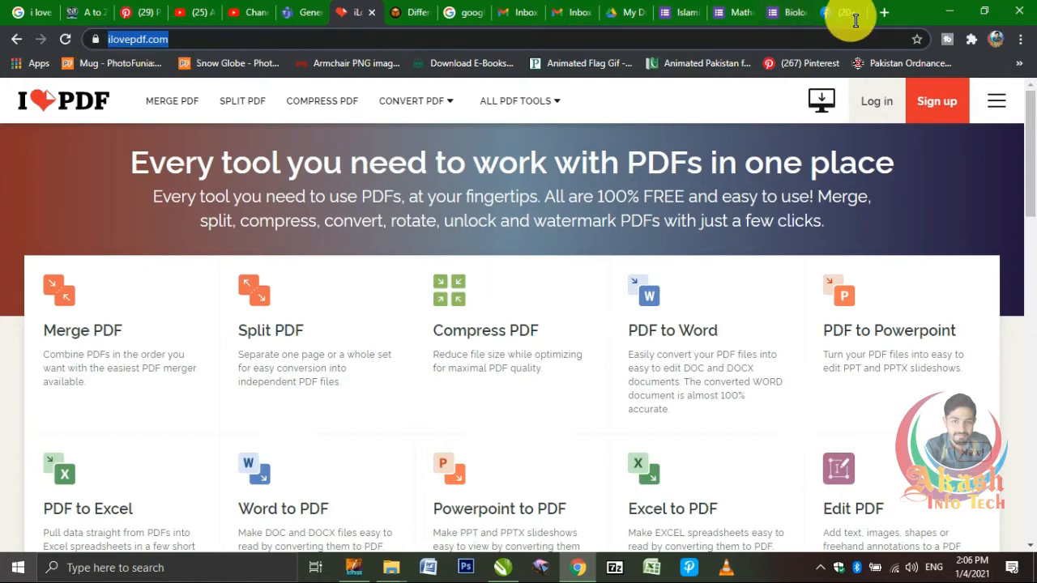
# Step: Open ilovepdf.com in a new browser tab
pyautogui.click(887, 19)
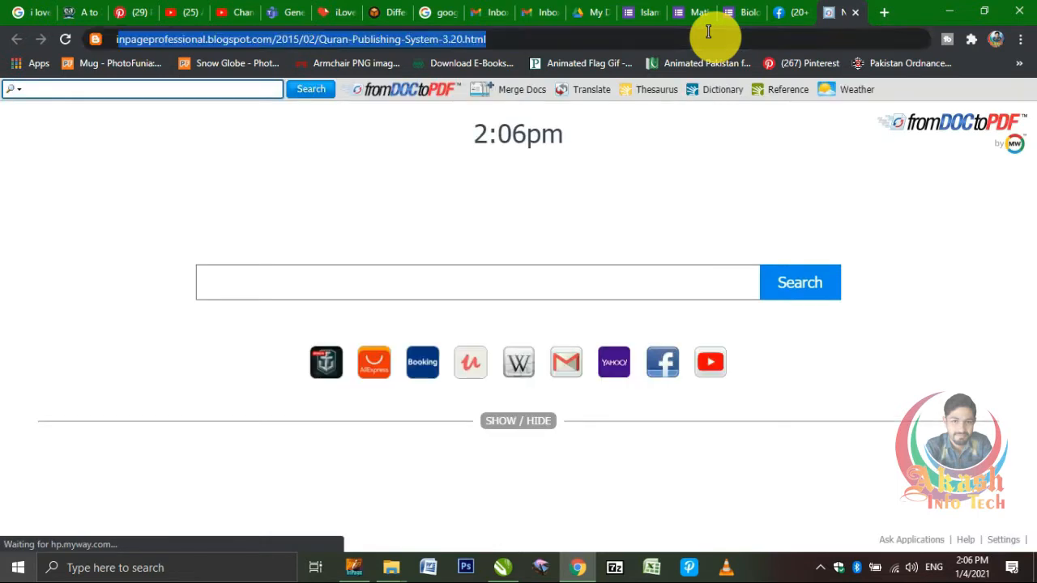
pyautogui.write('ilovepdf.com')
pyautogui.press('Return')
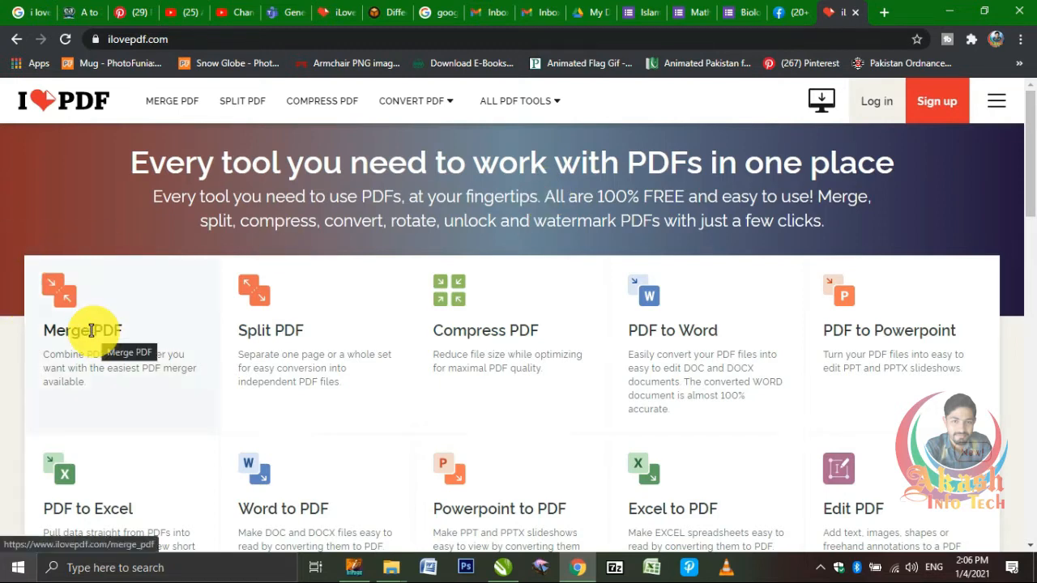
# Step: Look at the Merge PDF page, return to the home page and review the full list of PDF tools
pyautogui.click(91, 329)
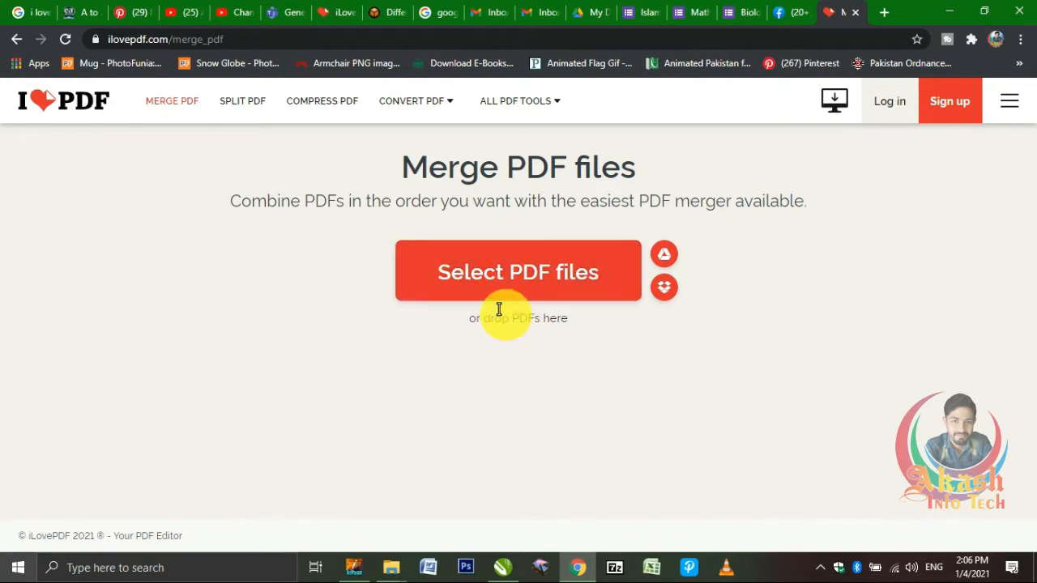
pyautogui.click(16, 39)
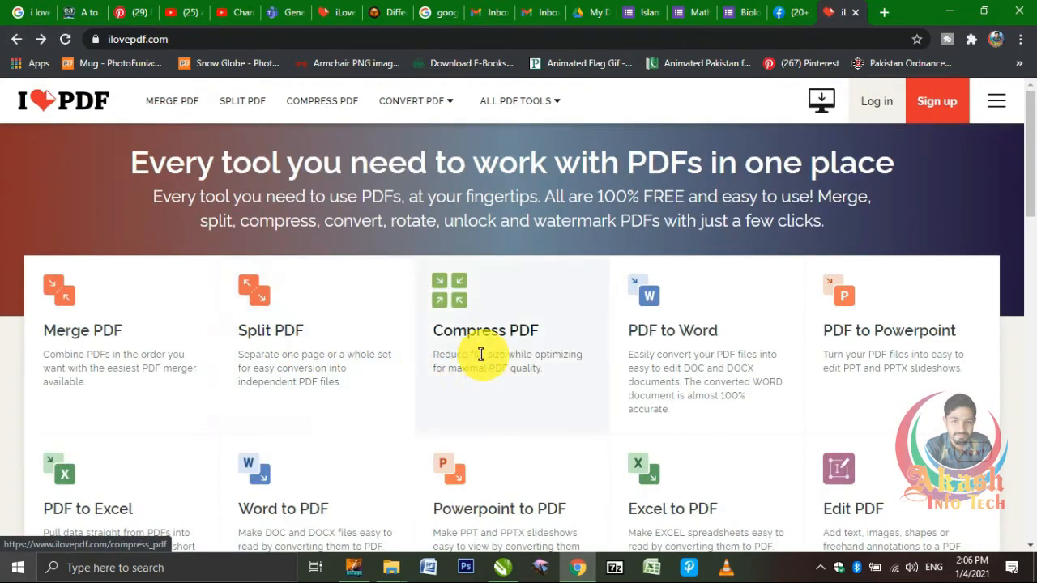
pyautogui.scroll(-1, 481, 354)
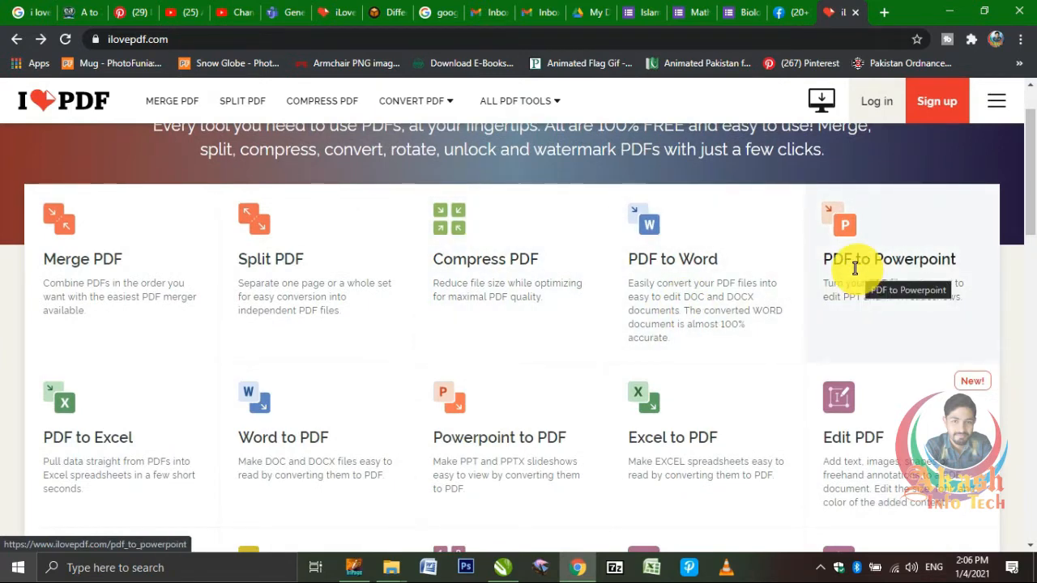
pyautogui.scroll(-2, 139, 432)
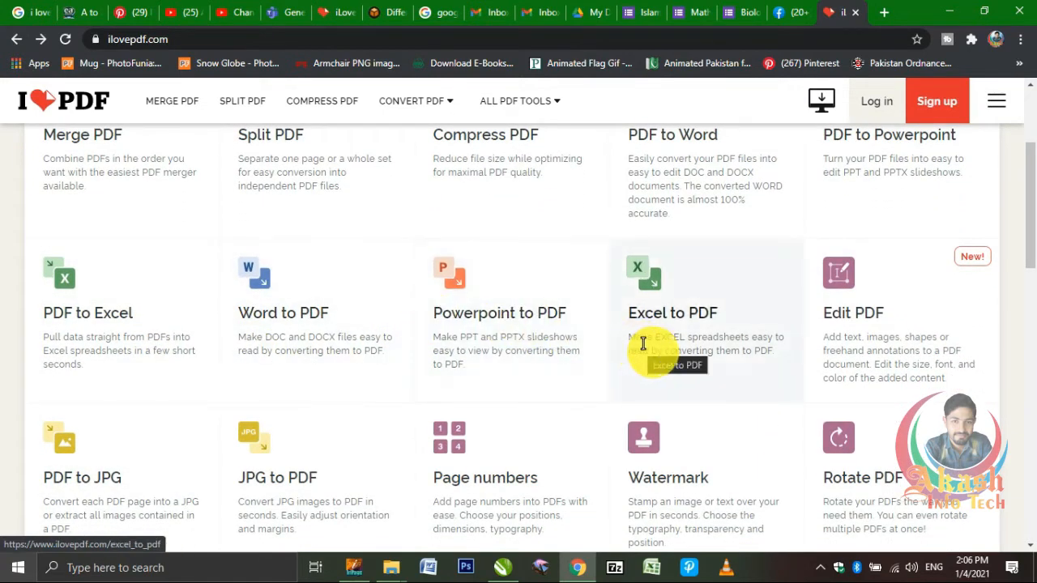
pyautogui.scroll(-1, 847, 355)
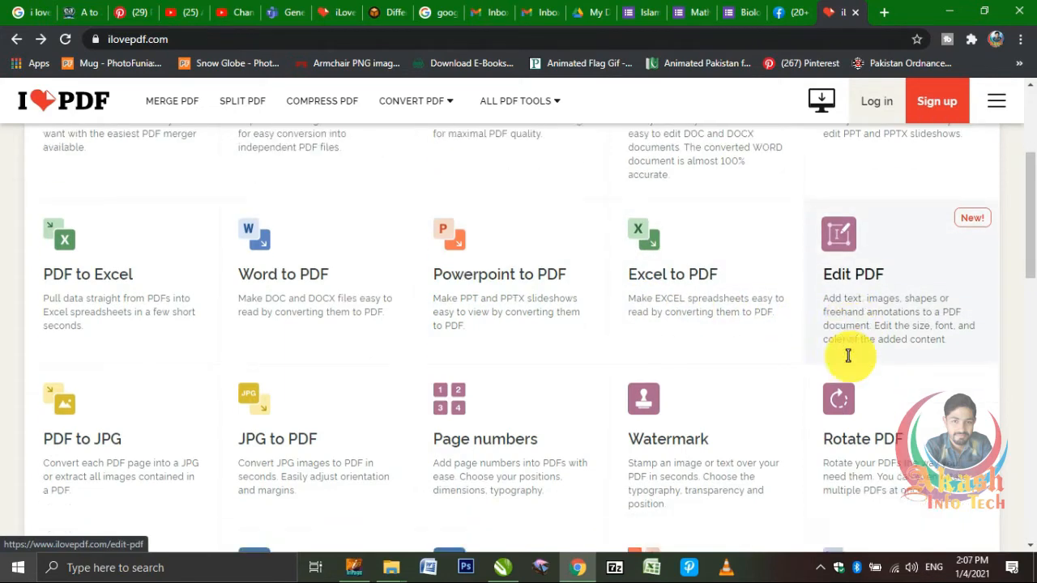
pyautogui.scroll(-1, 127, 391)
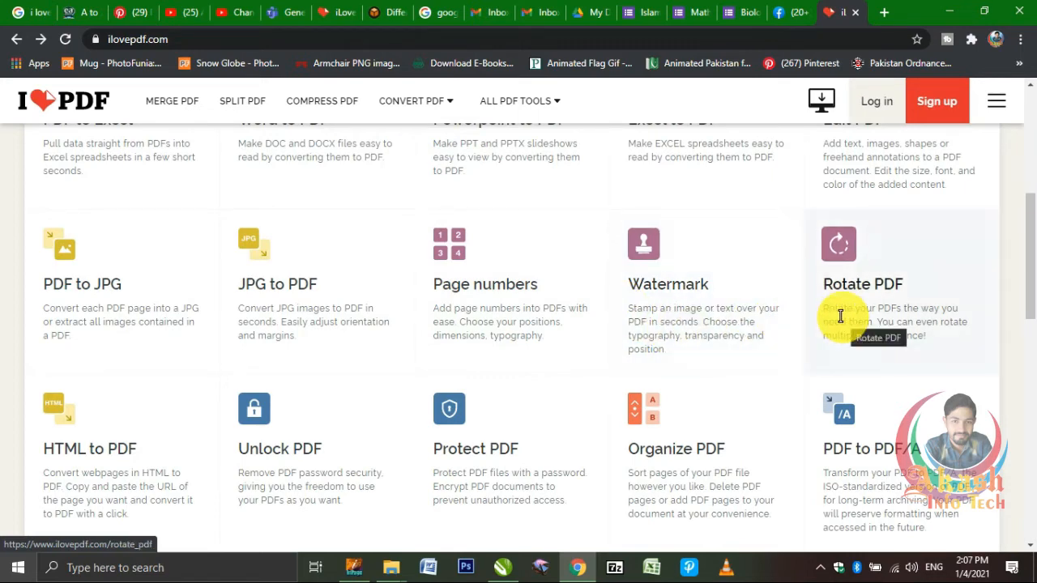
pyautogui.scroll(-2, 840, 316)
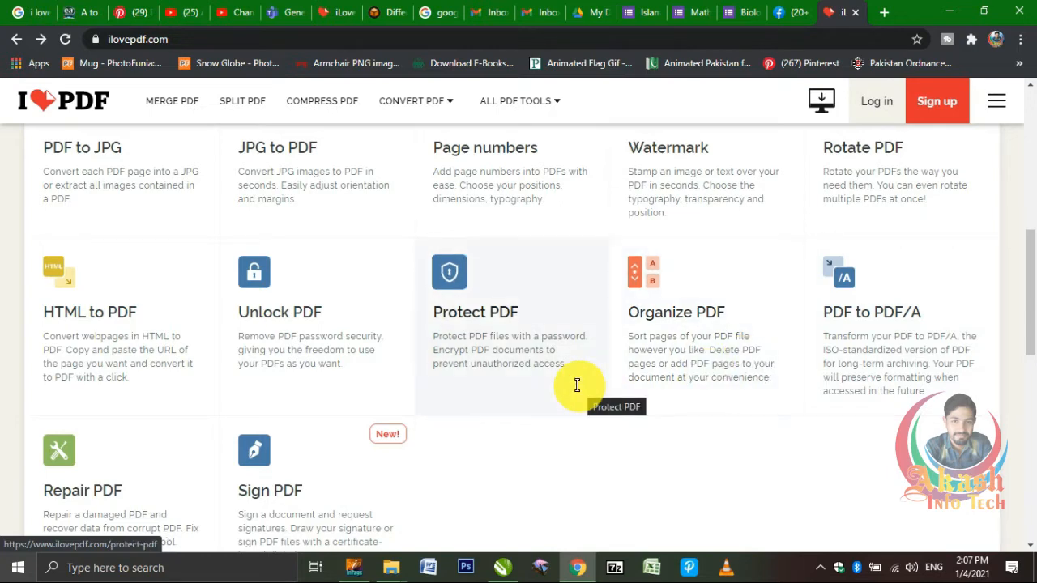
pyautogui.scroll(-1, 577, 386)
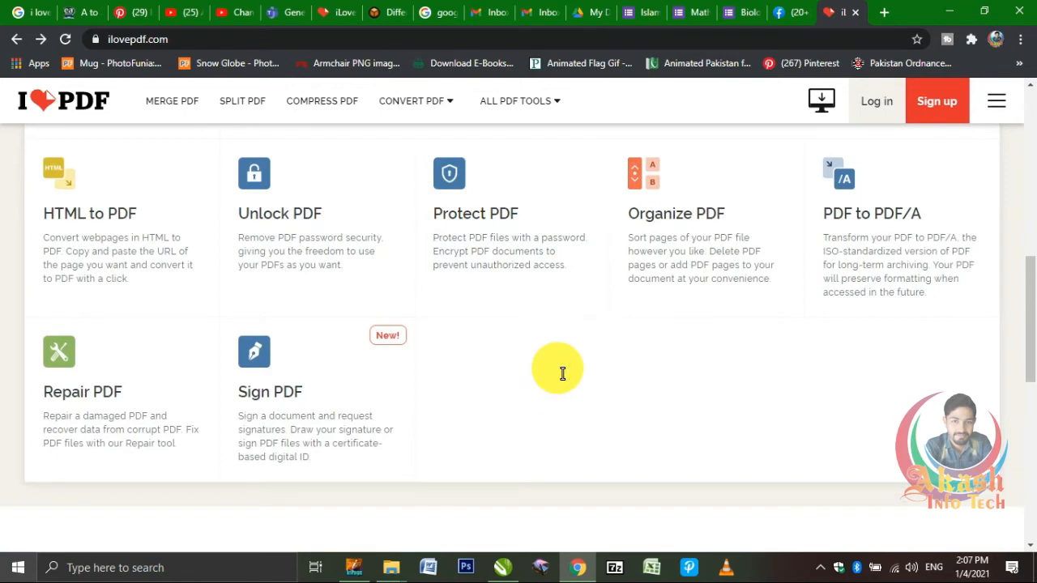
pyautogui.scroll(5, 559, 371)
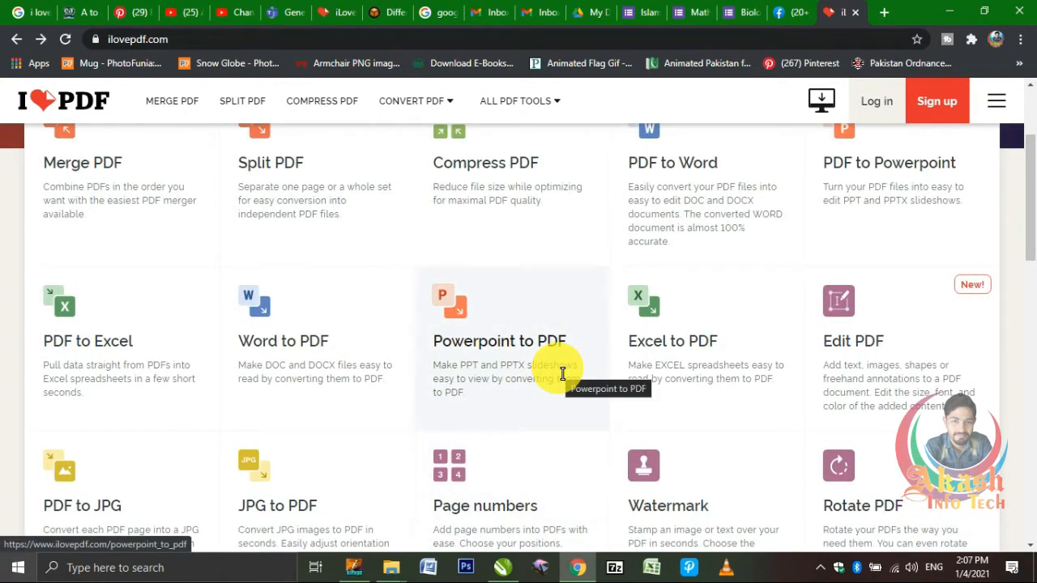
pyautogui.scroll(2, 563, 373)
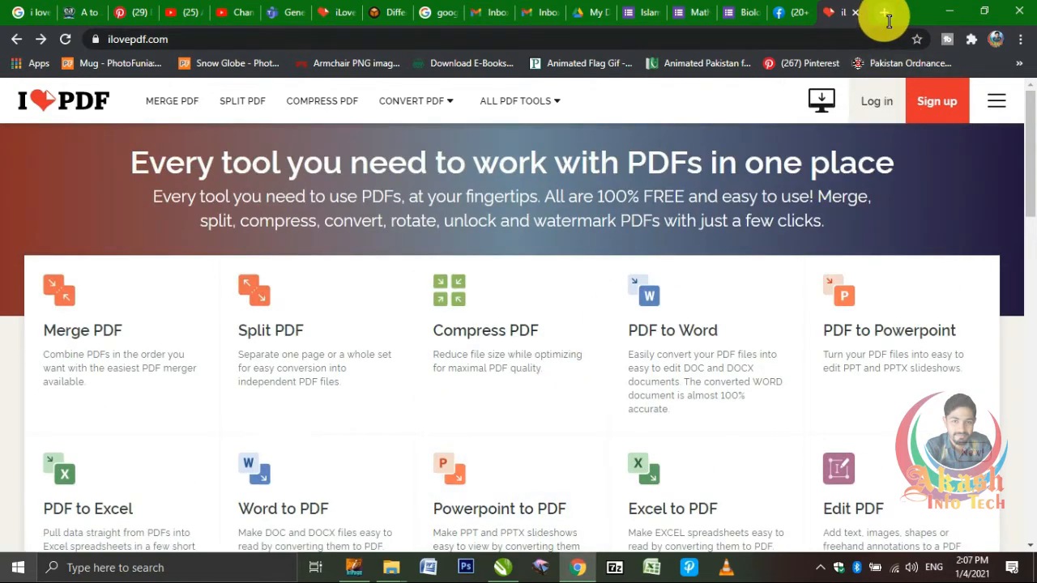
# Step: Open google.com in another new browser tab
pyautogui.click(886, 13)
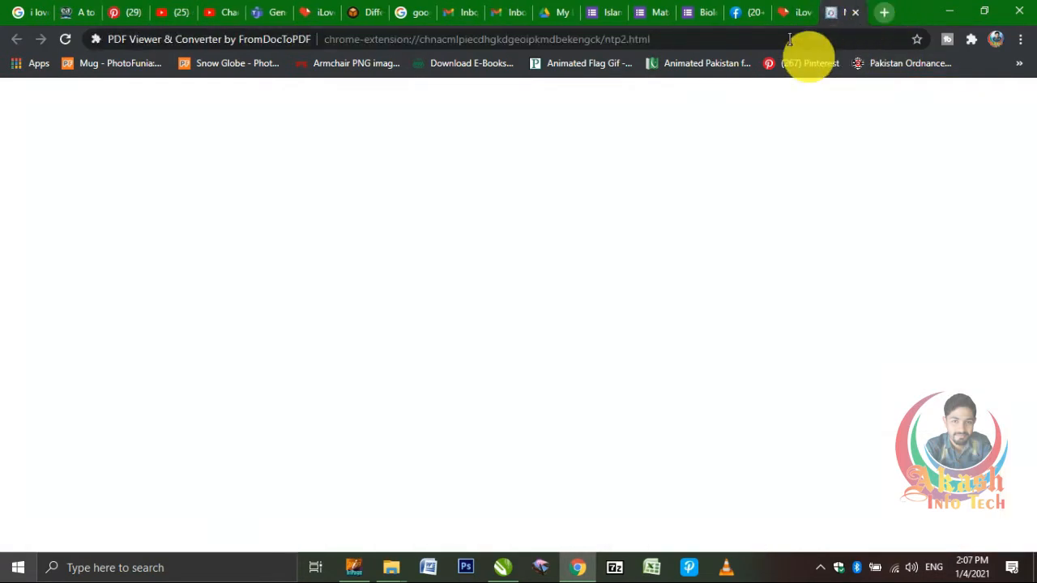
pyautogui.click(700, 34)
pyautogui.write('google')
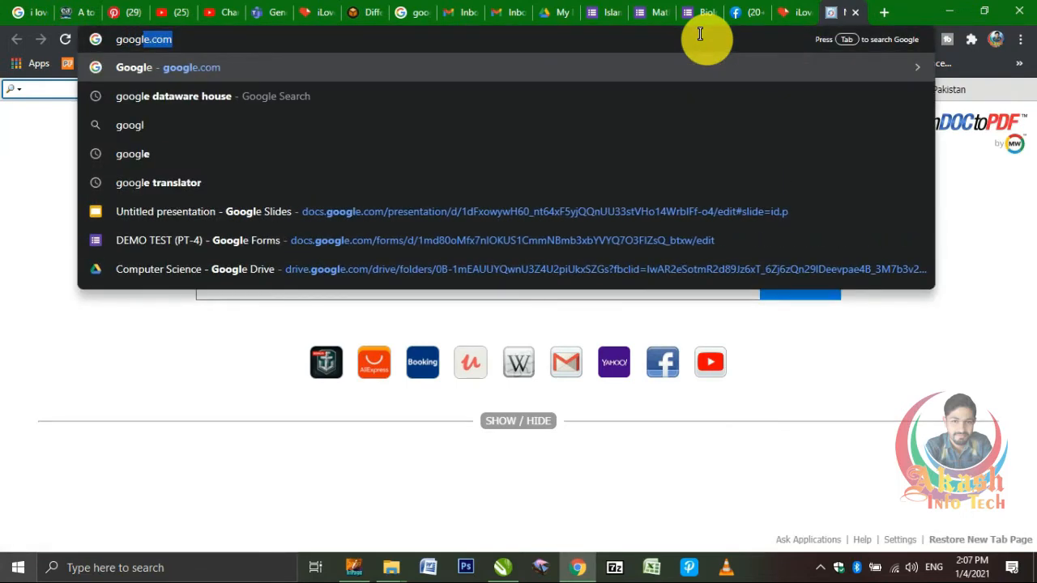
pyautogui.press('Return')
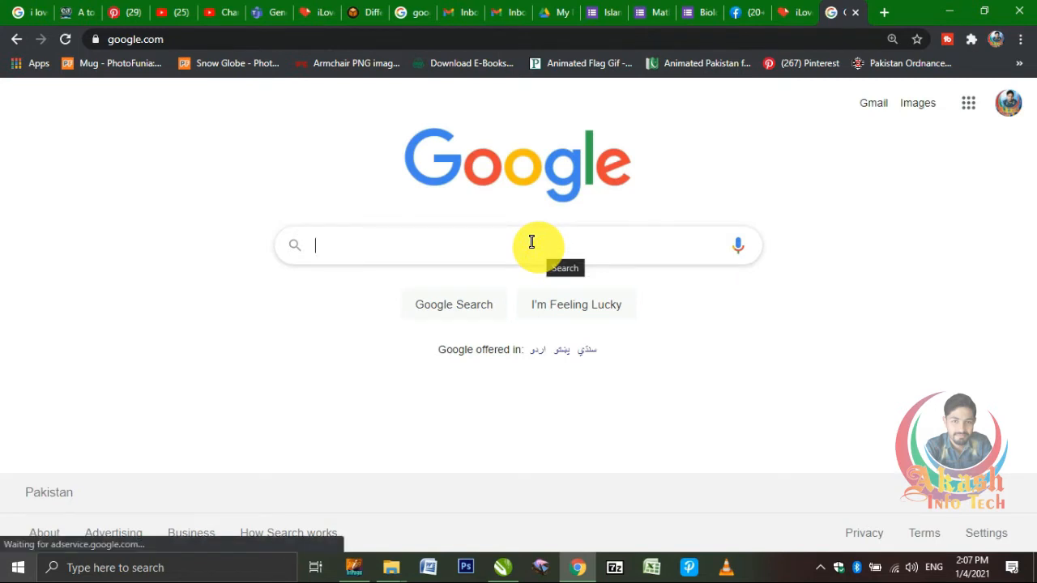
# Step: Search Google for "compress pdf"
pyautogui.write('comp')
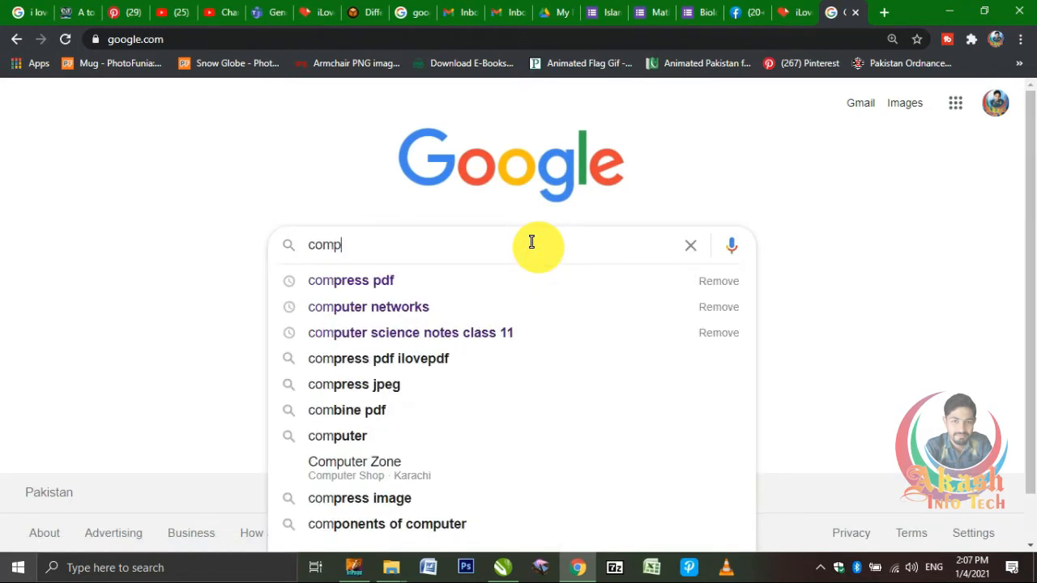
pyautogui.press('Down')
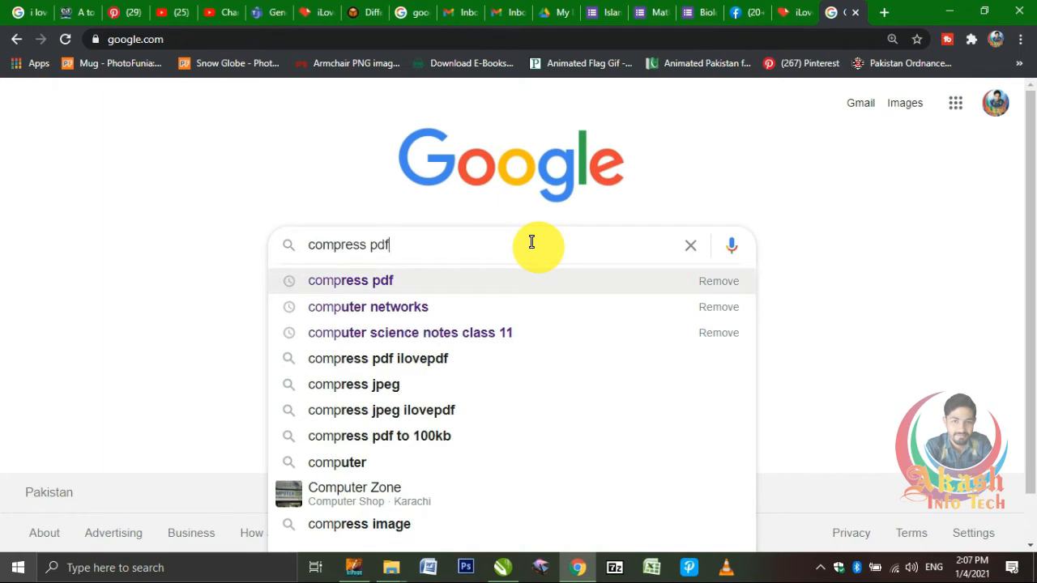
pyautogui.press('Return')
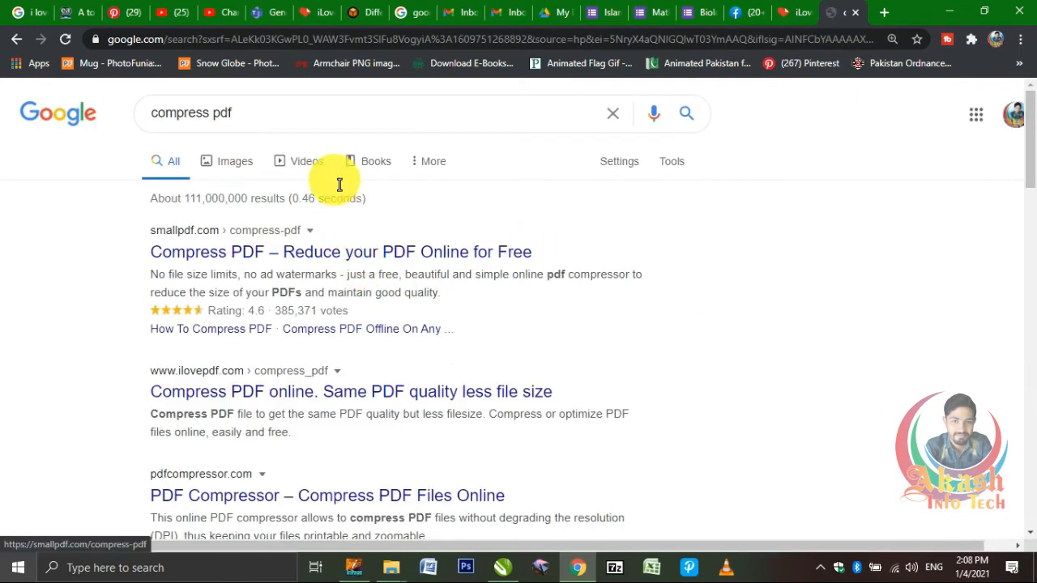
# Step: Search Google for "computer pdf" and download the full-text PDF of FUNDAMENTALS OF COMPUTER STUDIES from ResearchGate
pyautogui.moveTo(259, 112); pyautogui.dragTo(129, 121)
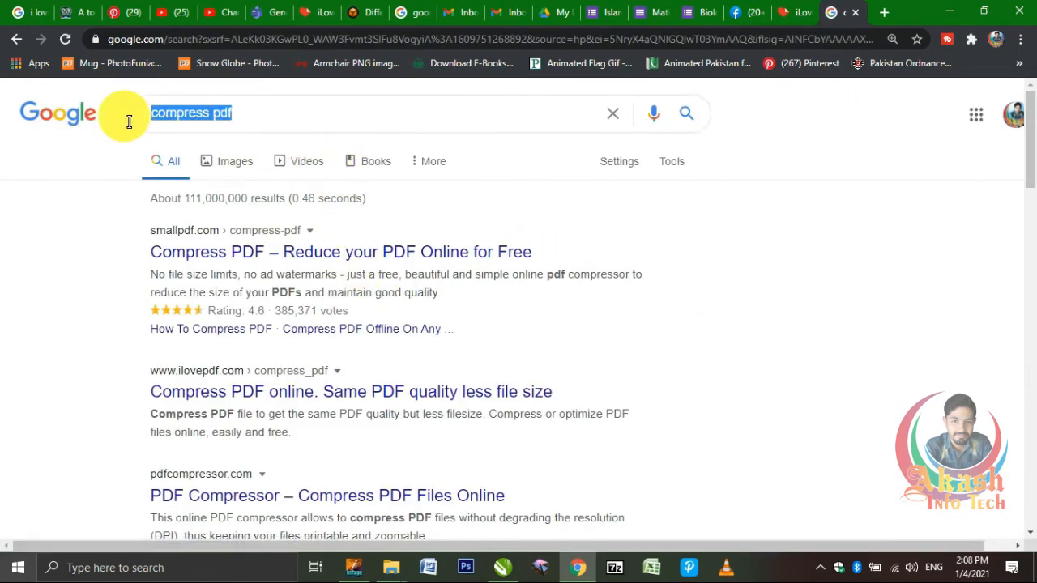
pyautogui.write('comput')
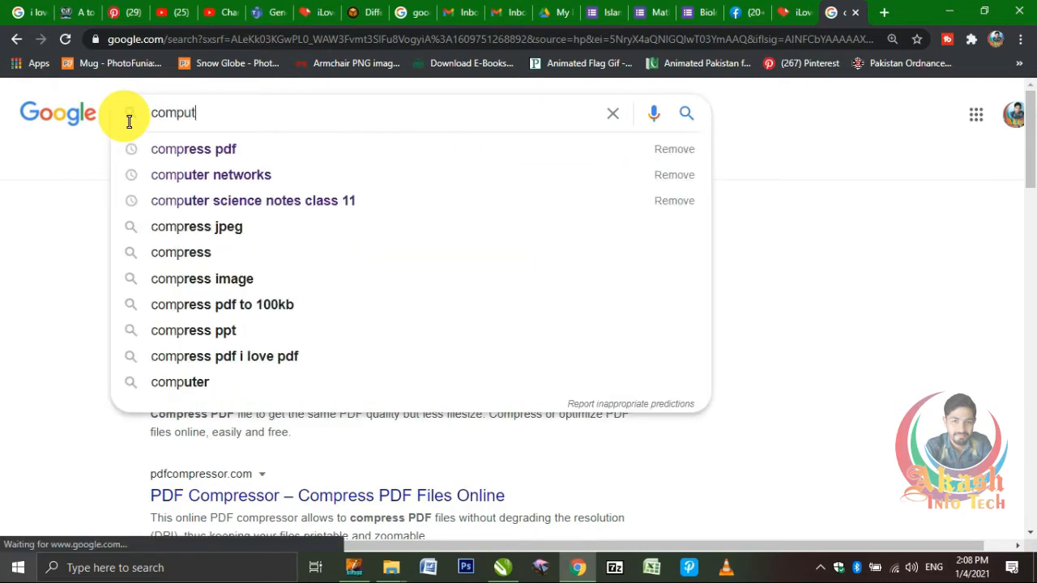
pyautogui.write('er pdf')
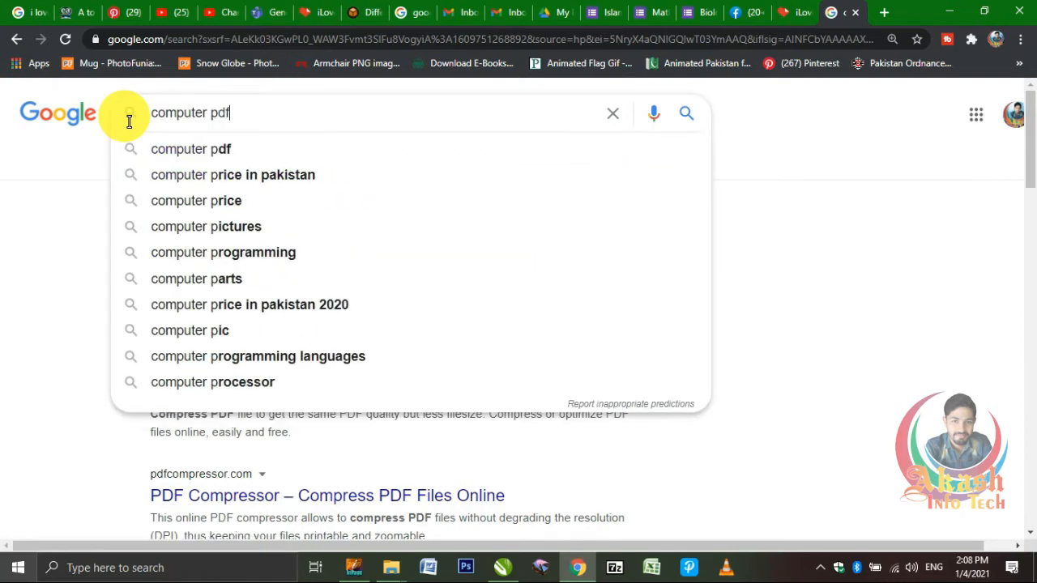
pyautogui.press('Return')
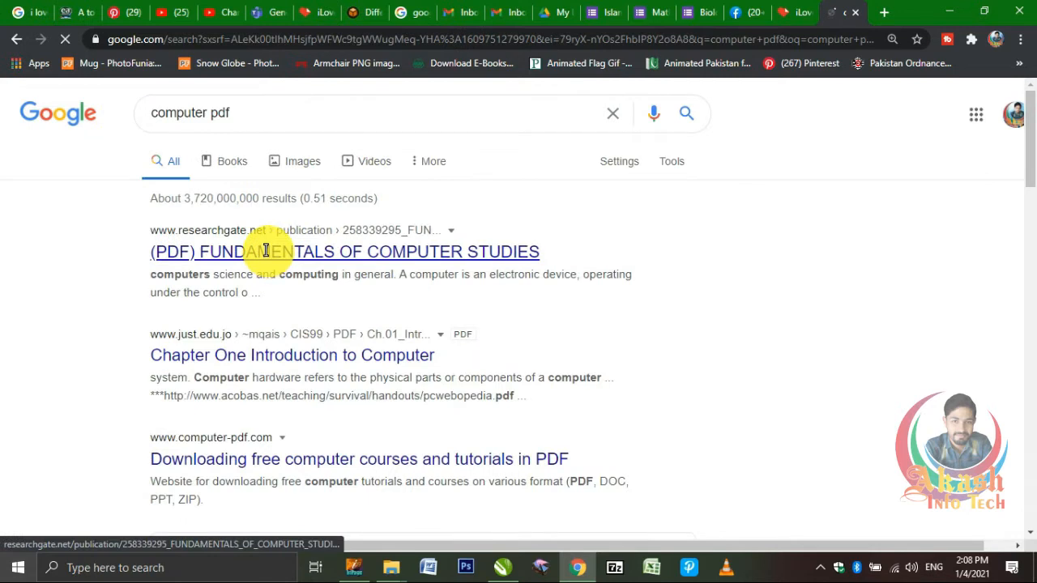
pyautogui.click(266, 251)
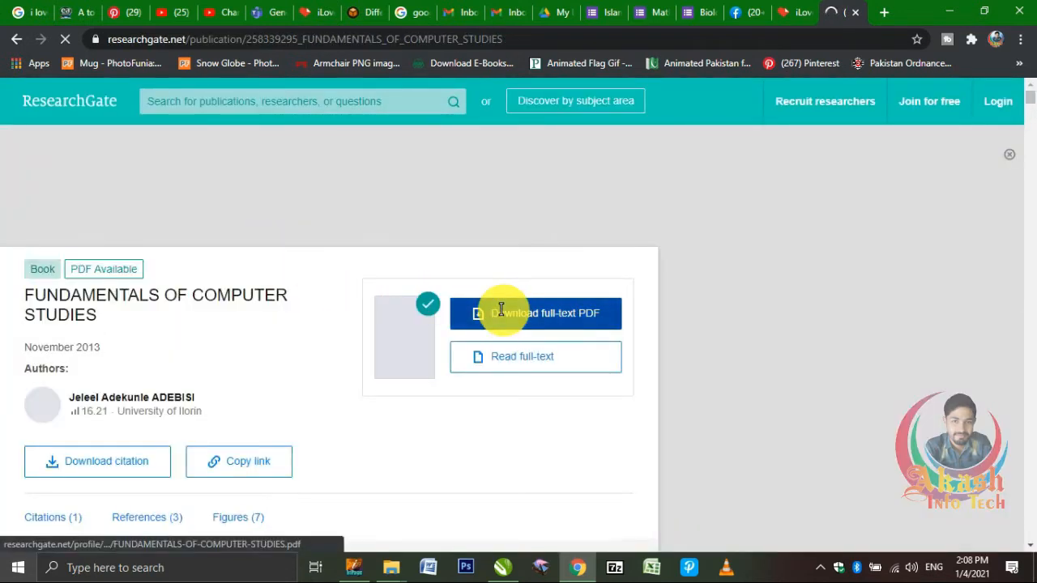
pyautogui.click(499, 309)
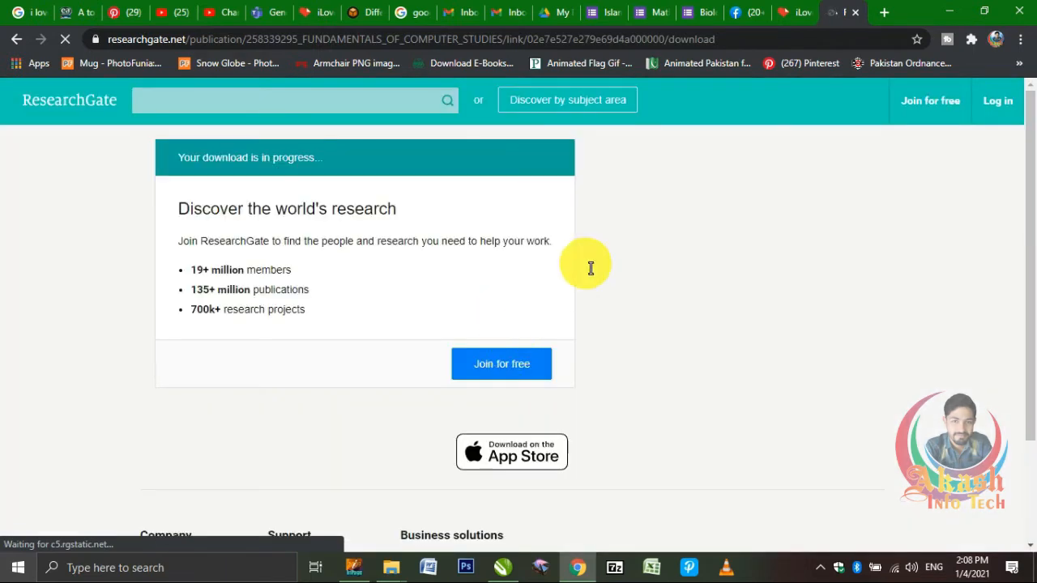
# Step: Return to the iLovePDF home page and open the PDF to Word tool
pyautogui.click(788, 13)
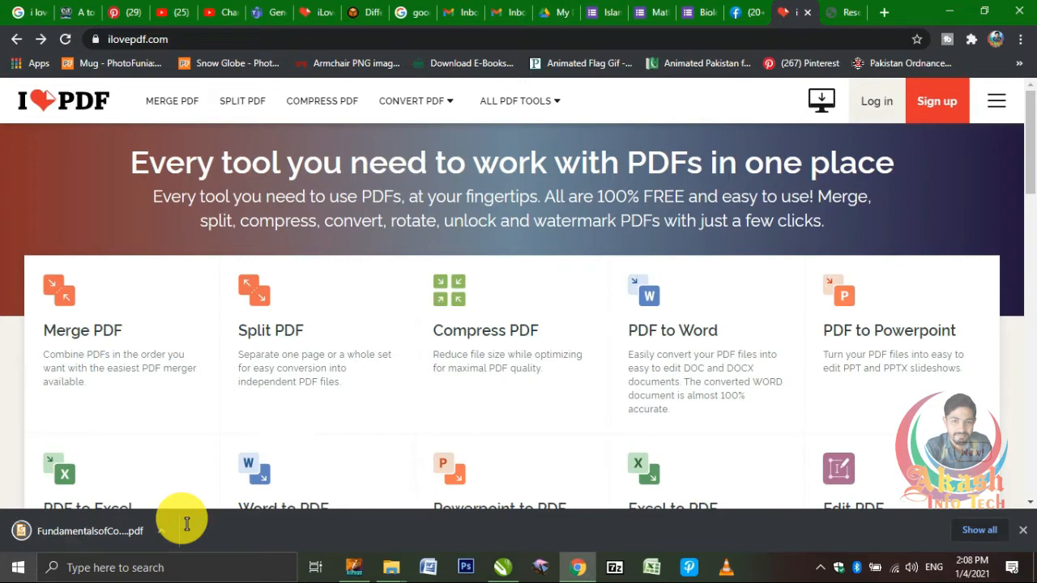
pyautogui.click(164, 536)
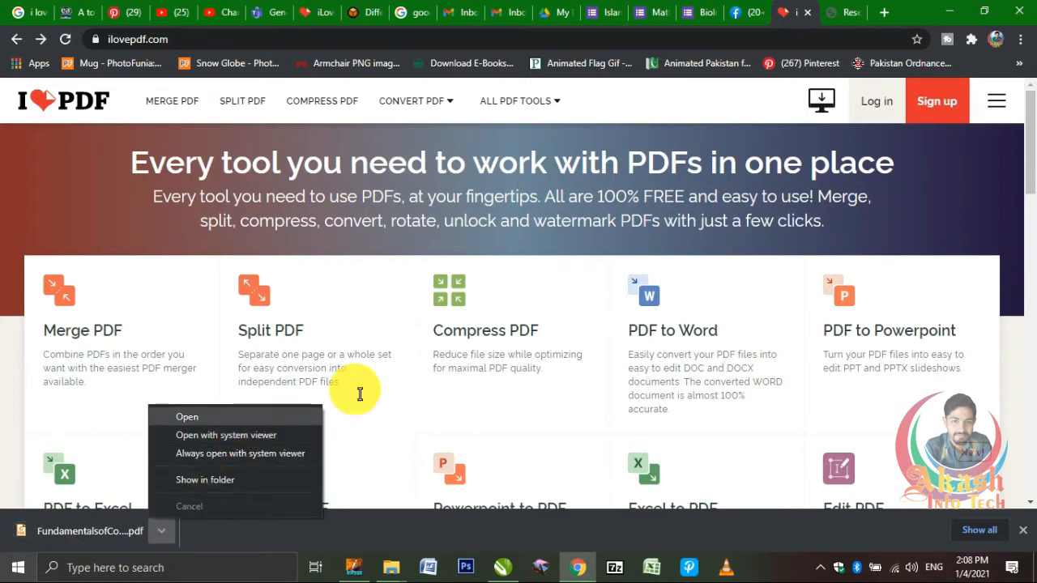
pyautogui.click(6, 363)
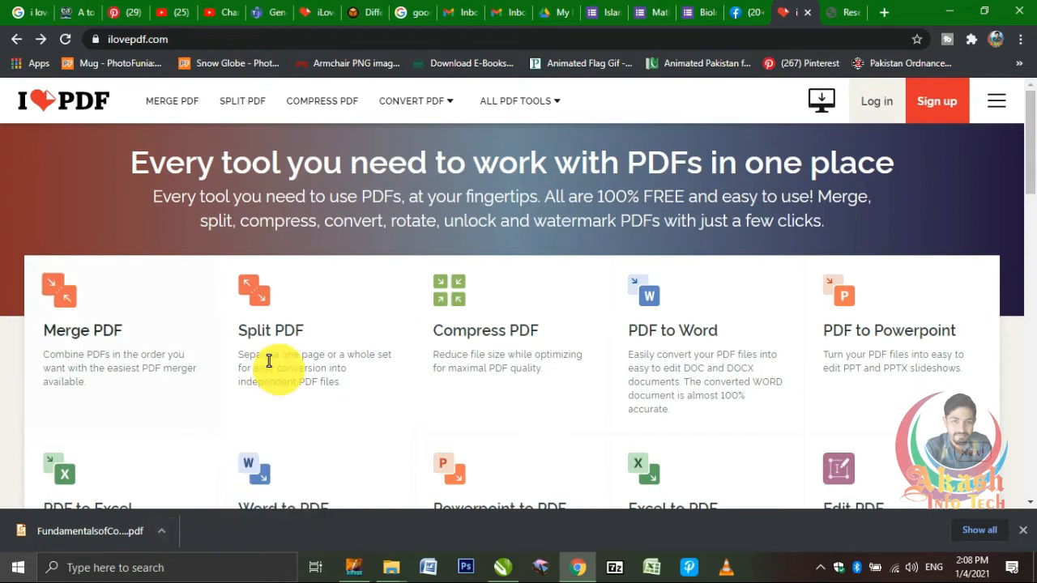
pyautogui.scroll(-2, 448, 370)
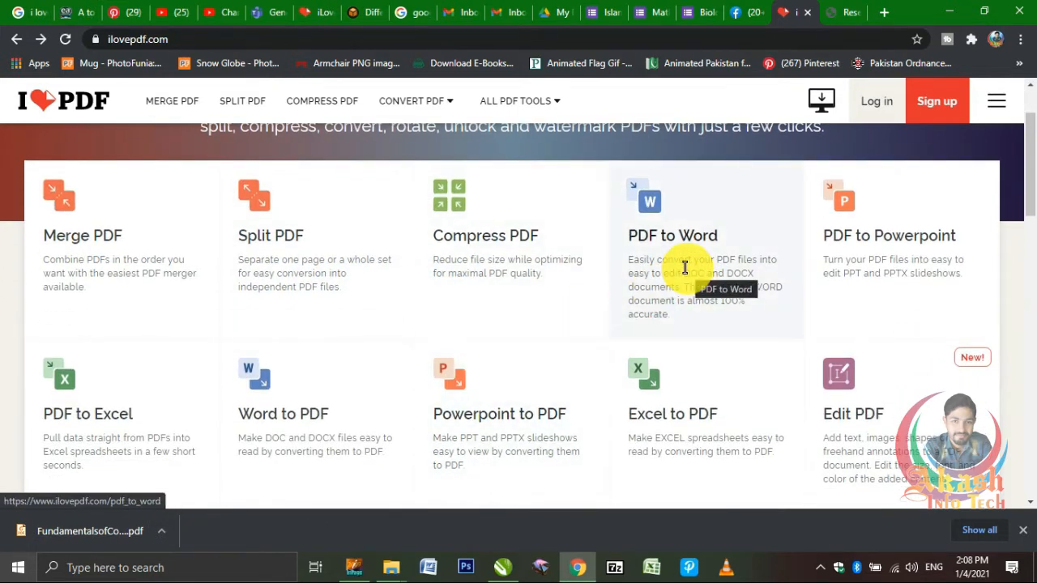
pyautogui.click(685, 267)
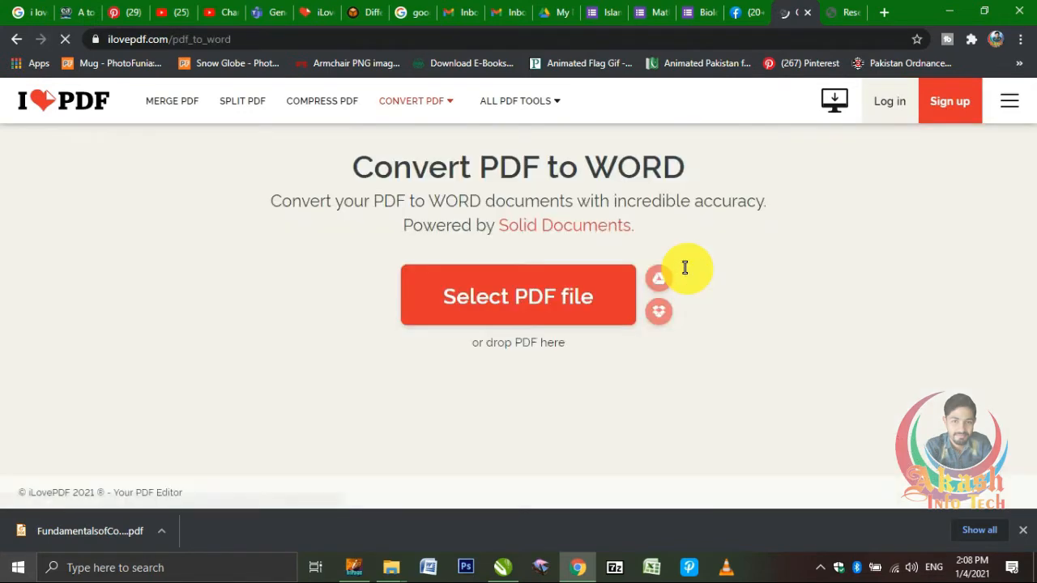
# Step: Add the downloaded FundamentalsofComputerStudies PDF from its folder to the converter and convert it to Word
pyautogui.click(162, 531)
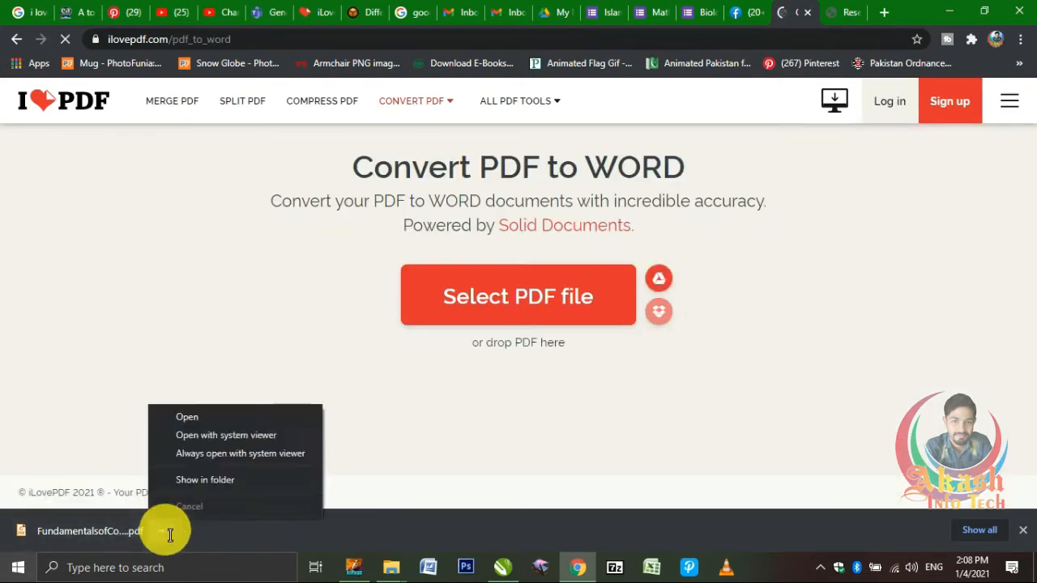
pyautogui.click(222, 485)
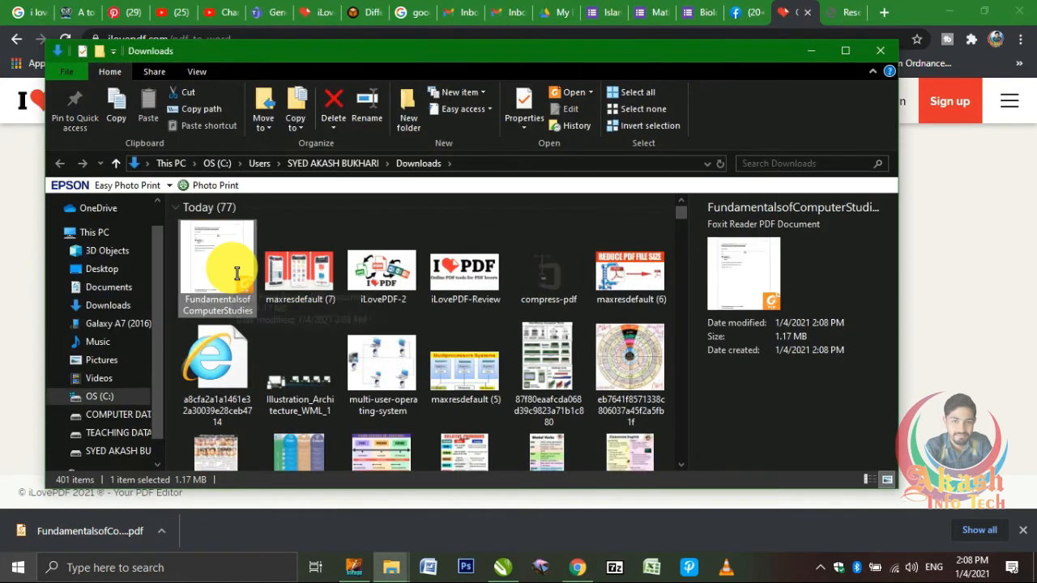
pyautogui.moveTo(960, 349); pyautogui.dragTo(972, 347)
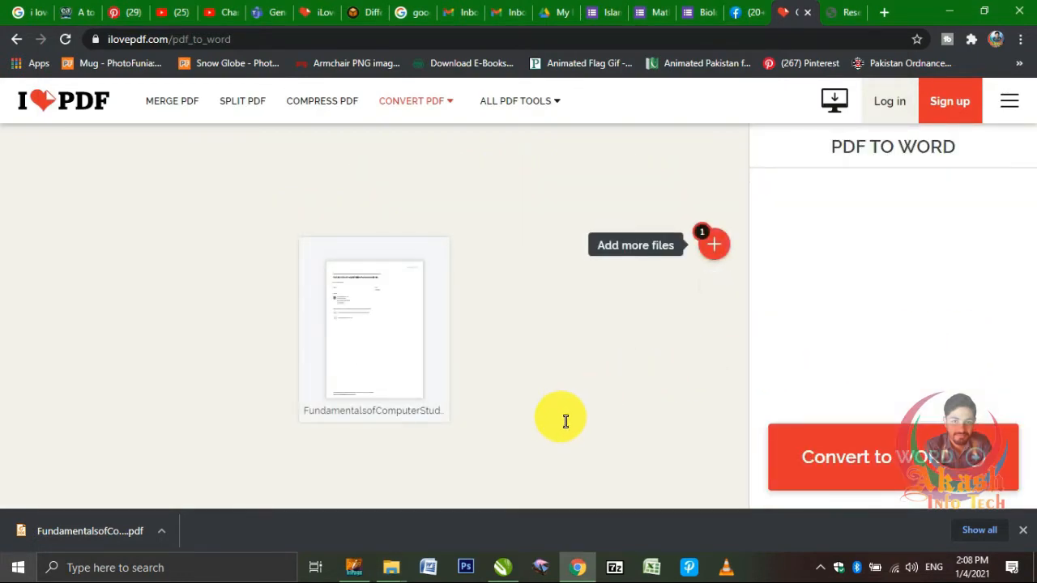
pyautogui.moveTo(710, 244)
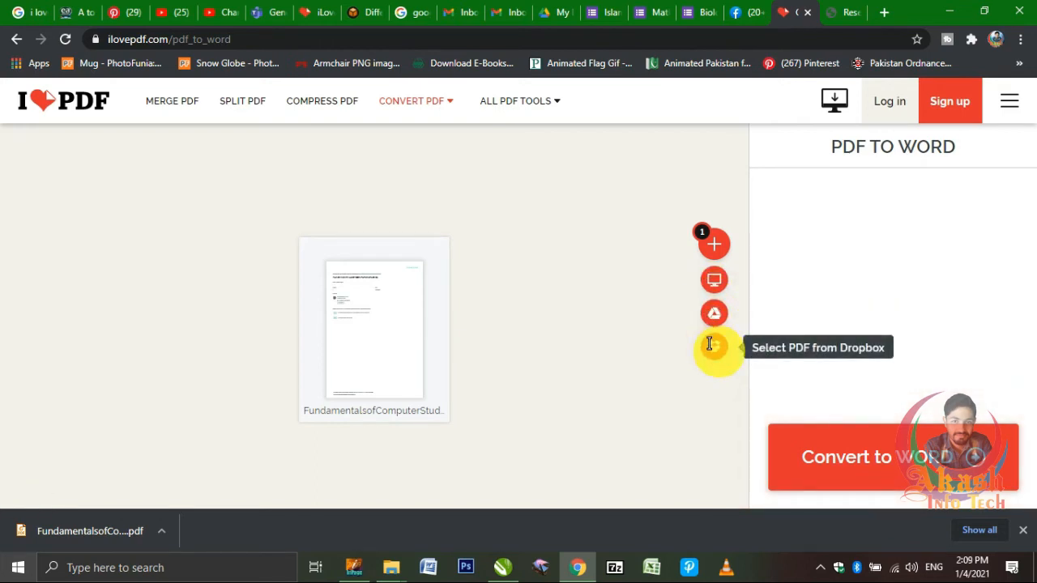
pyautogui.click(834, 466)
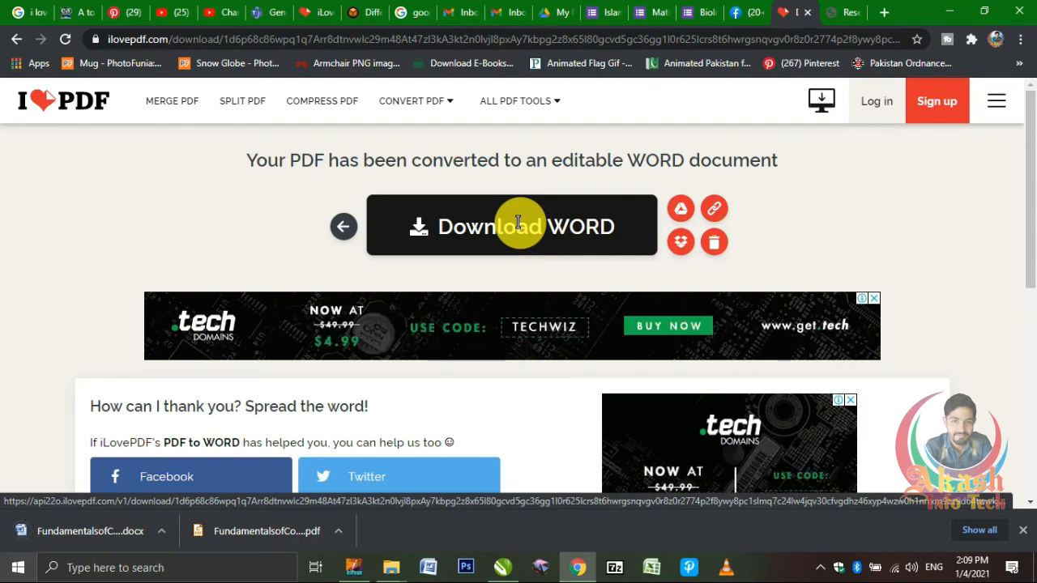
# Step: Show the downloaded Word file in its folder, open the original FundamentalsofComputerStudies PDF from there and look through its first pages
pyautogui.click(162, 541)
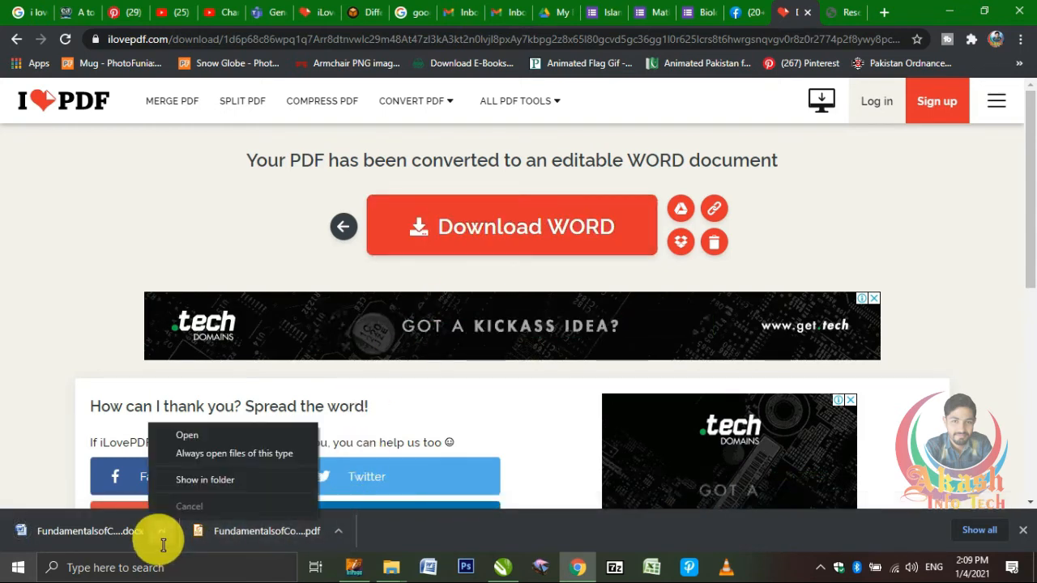
pyautogui.click(210, 481)
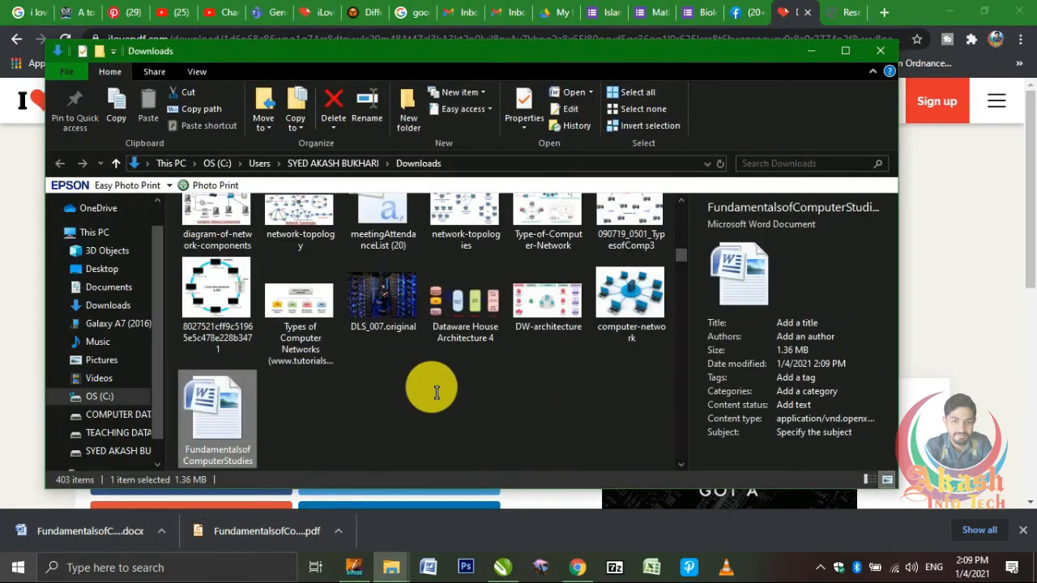
pyautogui.scroll(10, 405, 381)
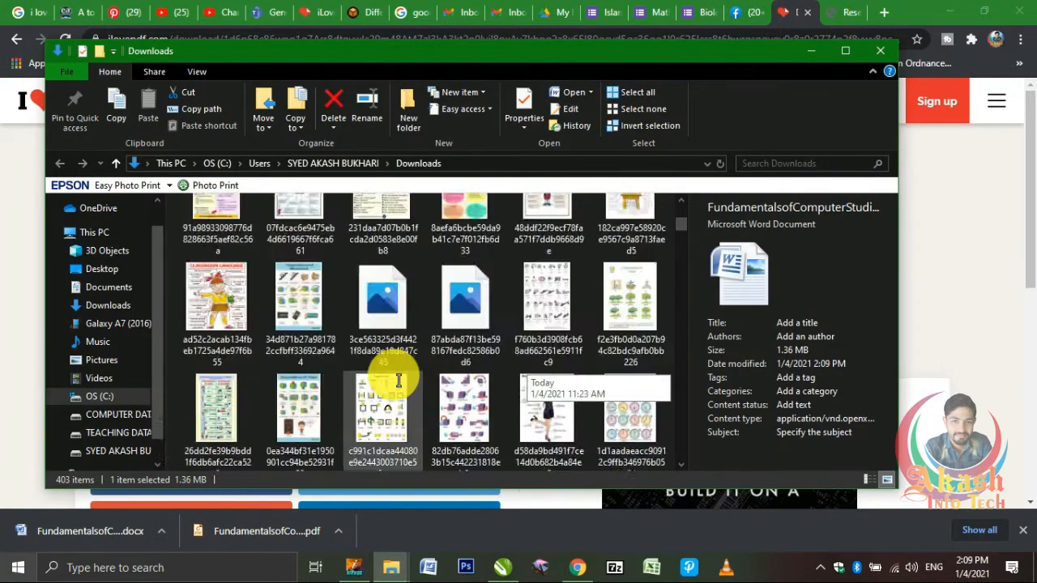
pyautogui.scroll(1, 398, 381)
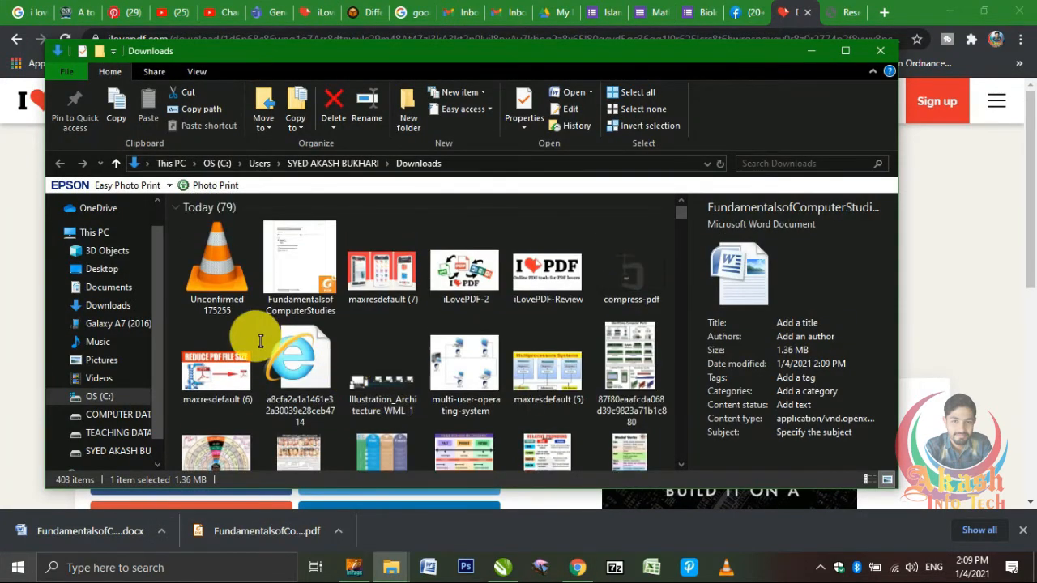
pyautogui.click(307, 293)
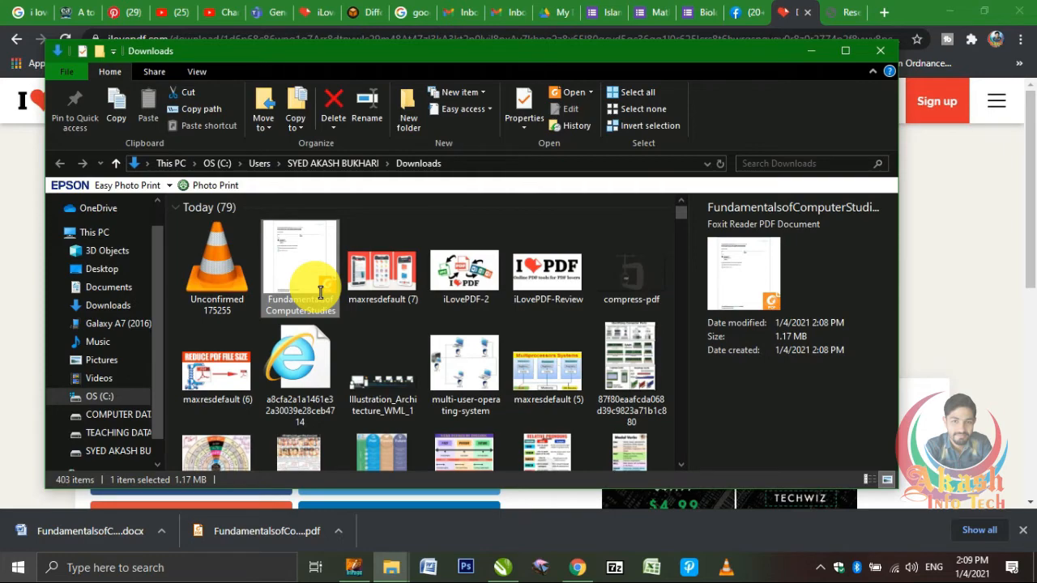
pyautogui.doubleClick(320, 293)
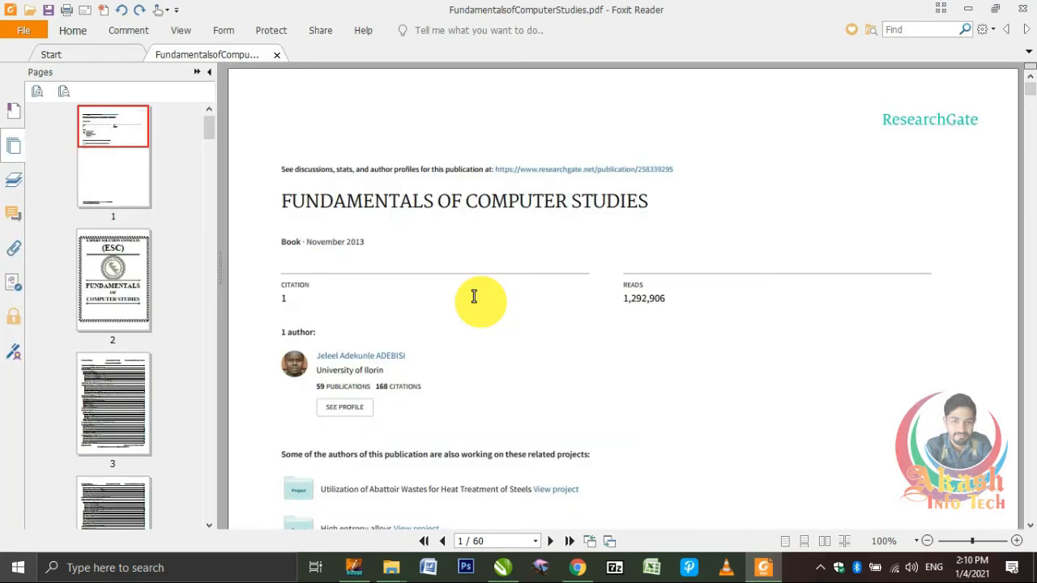
pyautogui.scroll(-15, 474, 297)
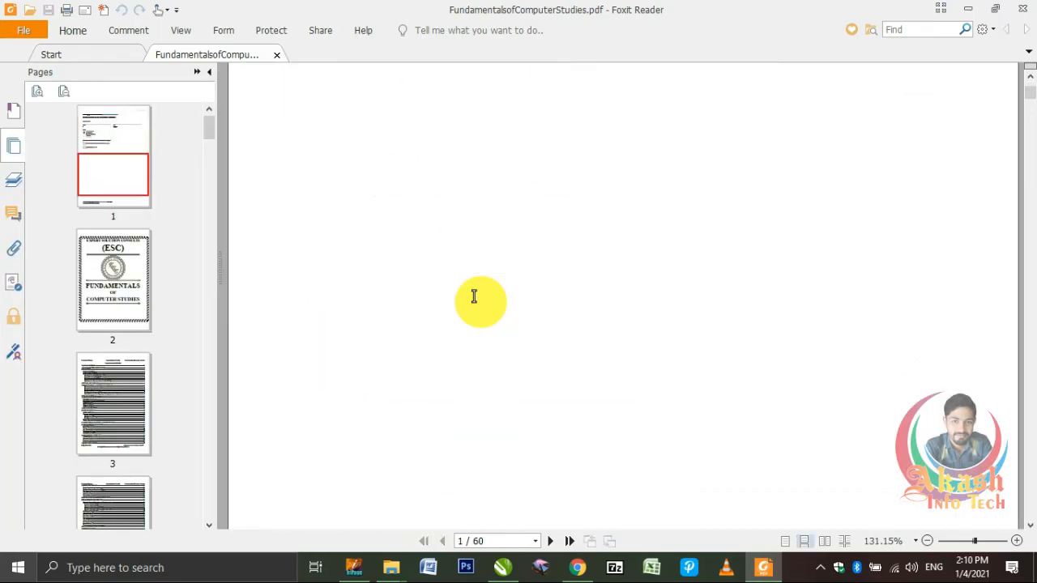
pyautogui.scroll(-15, 474, 297)
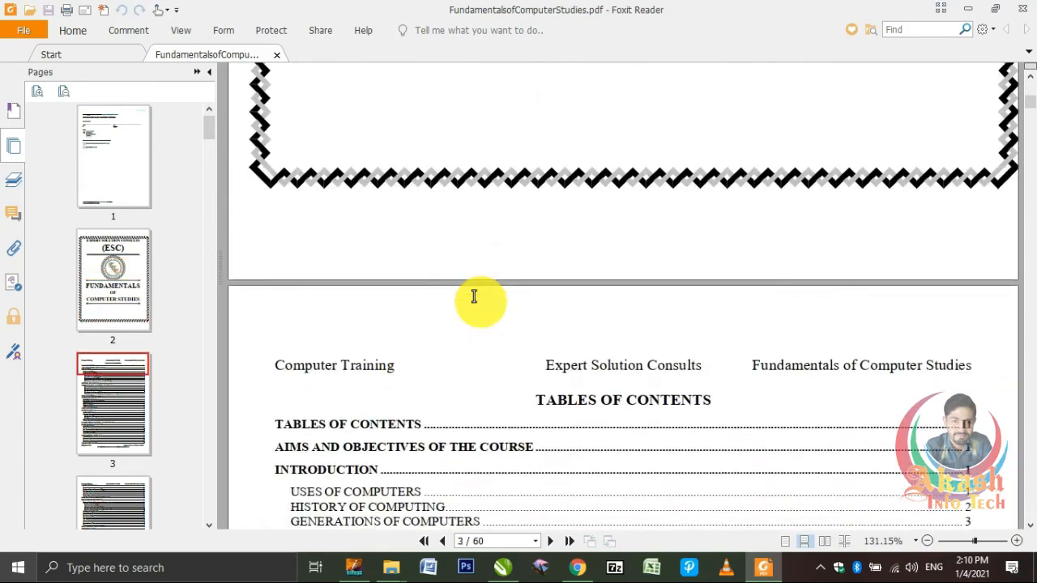
pyautogui.click(968, 8)
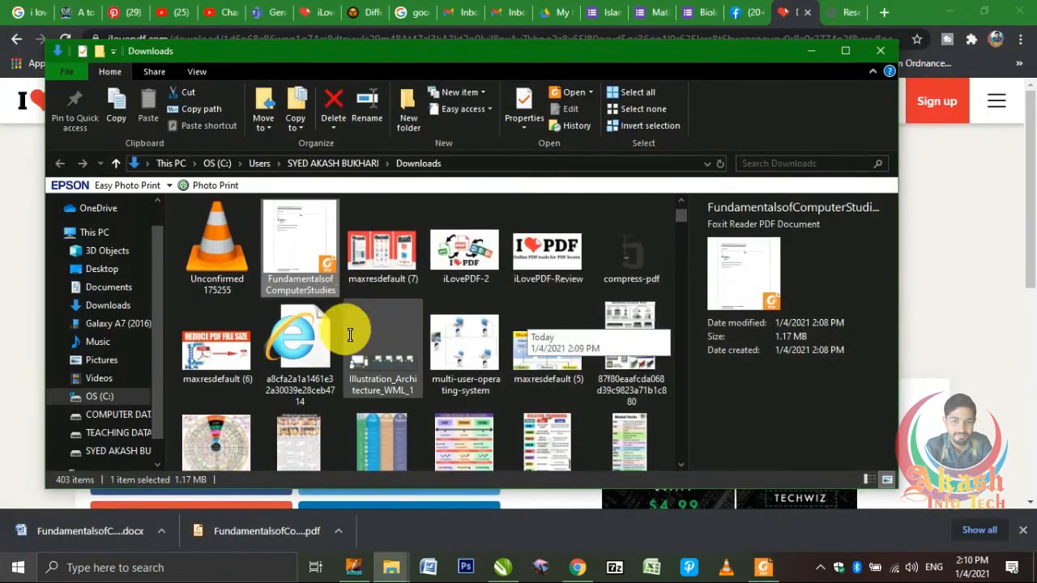
# Step: Open the converted FundamentalsofComputerStudies Word document from the Downloads folder and examine its cover pages and table of contents
pyautogui.scroll(-10, 350, 335)
pyautogui.scroll(-10, 350, 335)
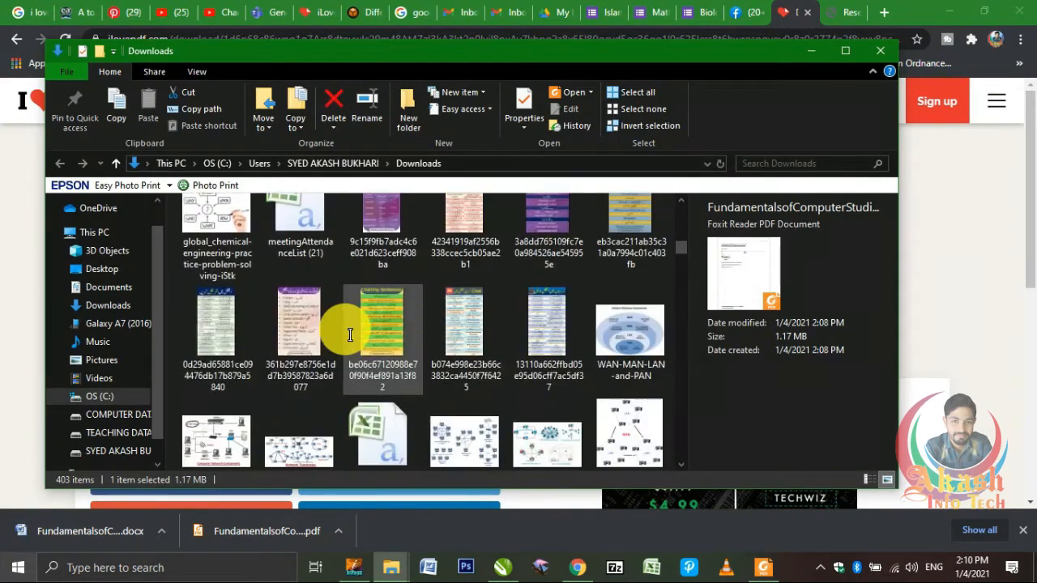
pyautogui.click(228, 393)
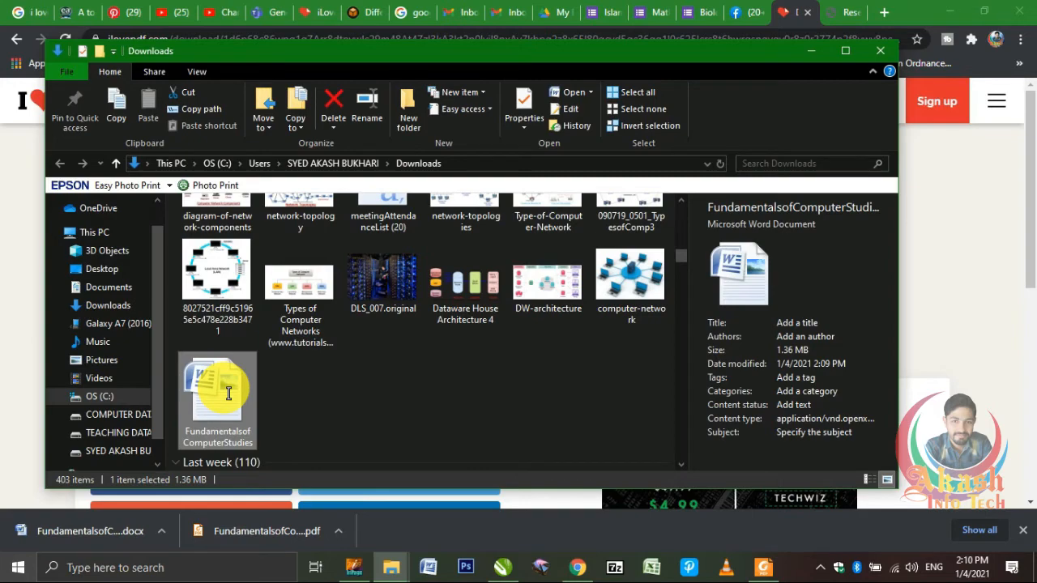
pyautogui.doubleClick(228, 393)
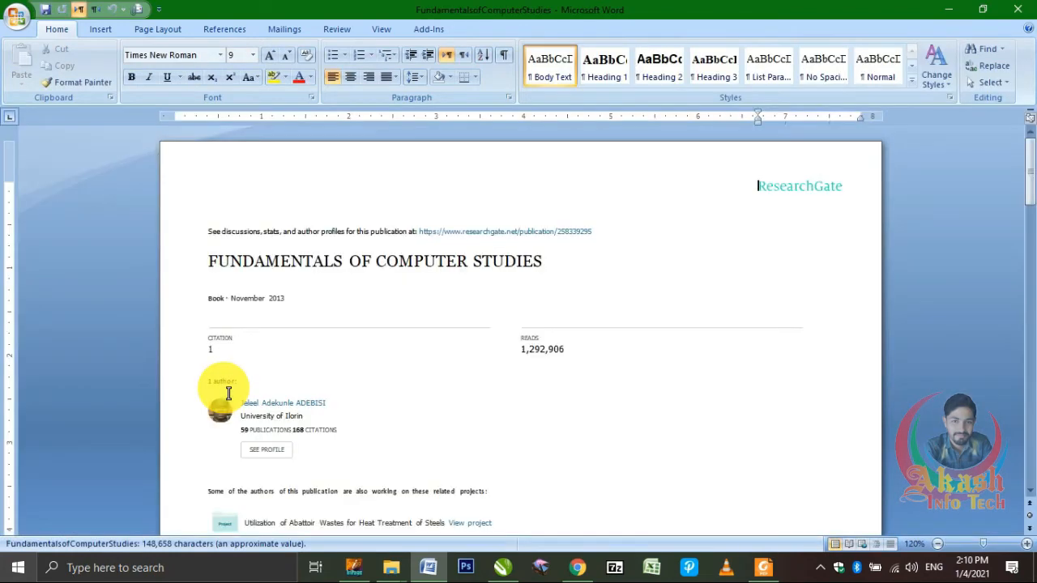
pyautogui.scroll(-3, 415, 412)
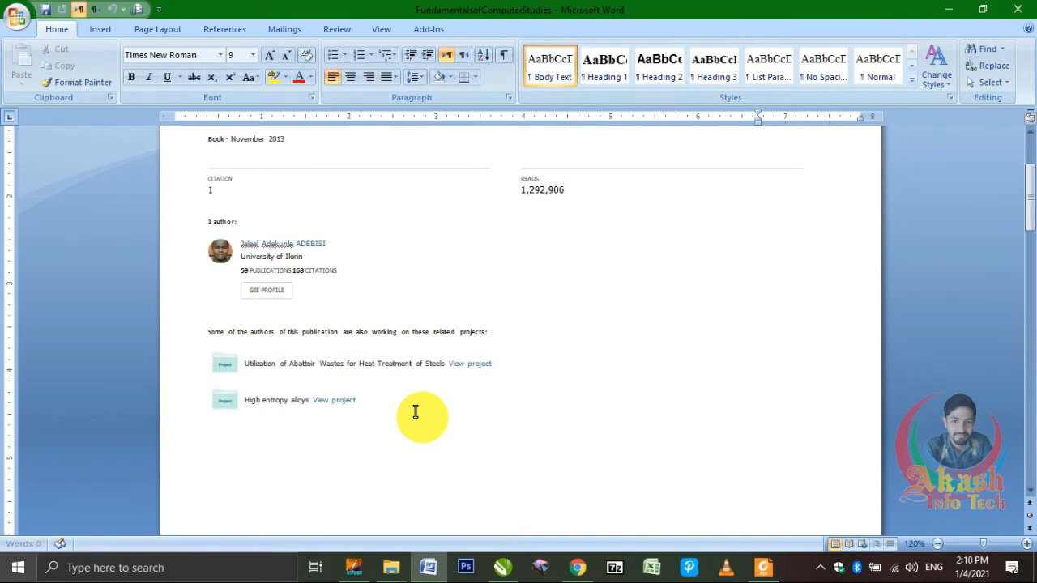
pyautogui.scroll(-15, 415, 412)
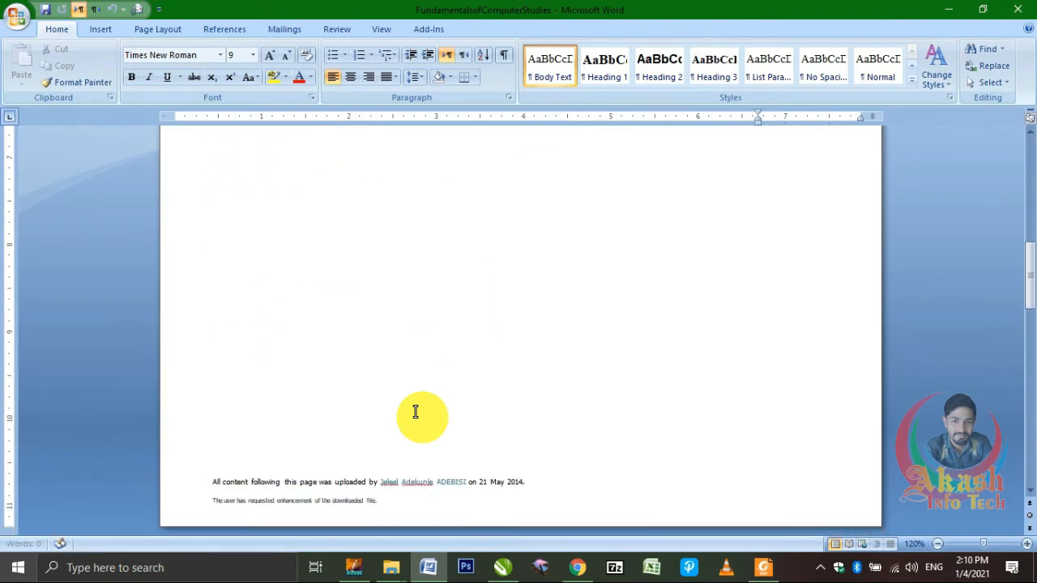
pyautogui.scroll(-15, 415, 412)
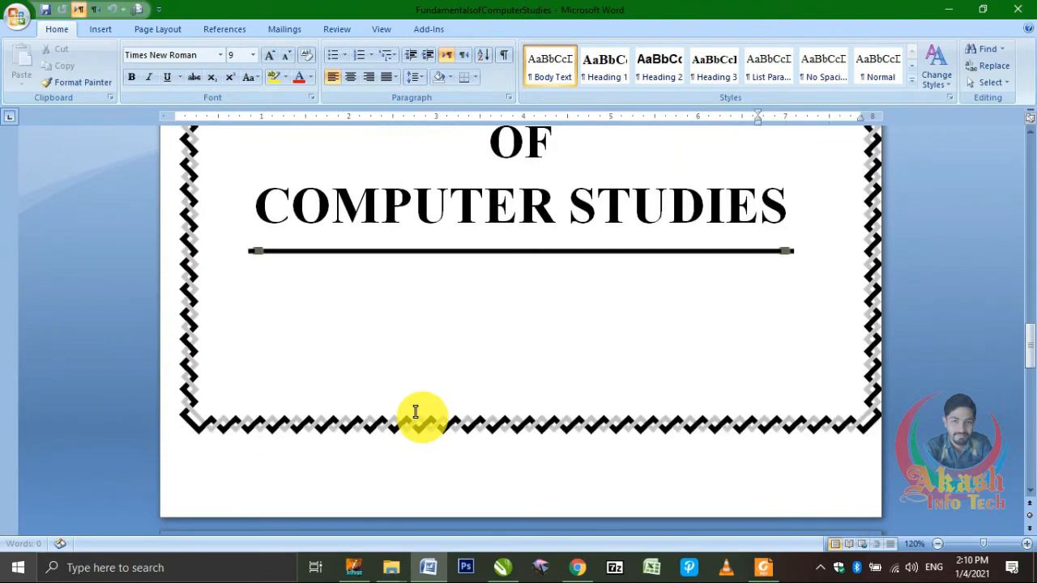
pyautogui.scroll(-15, 415, 412)
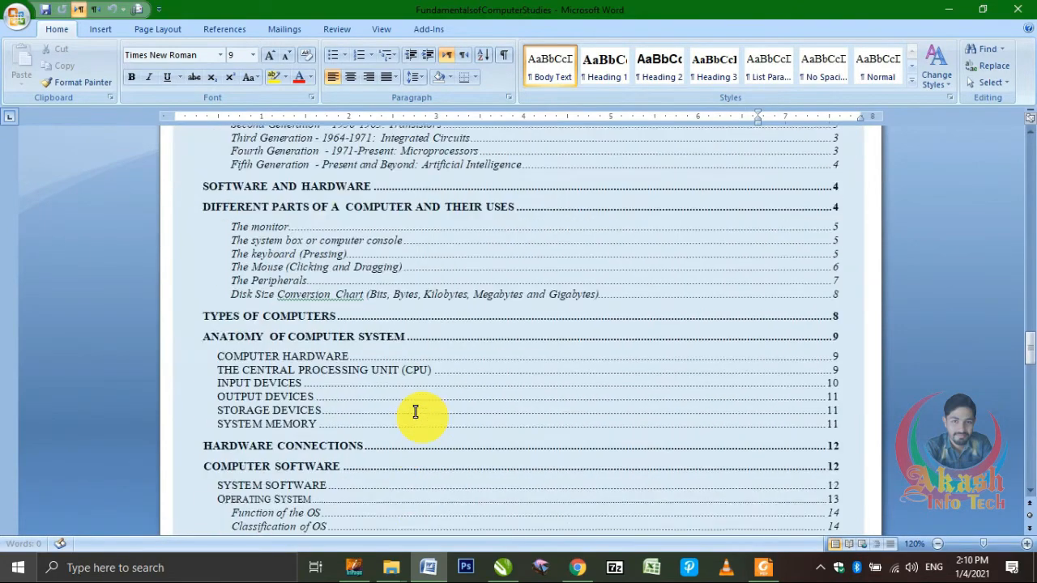
pyautogui.scroll(-4, 415, 412)
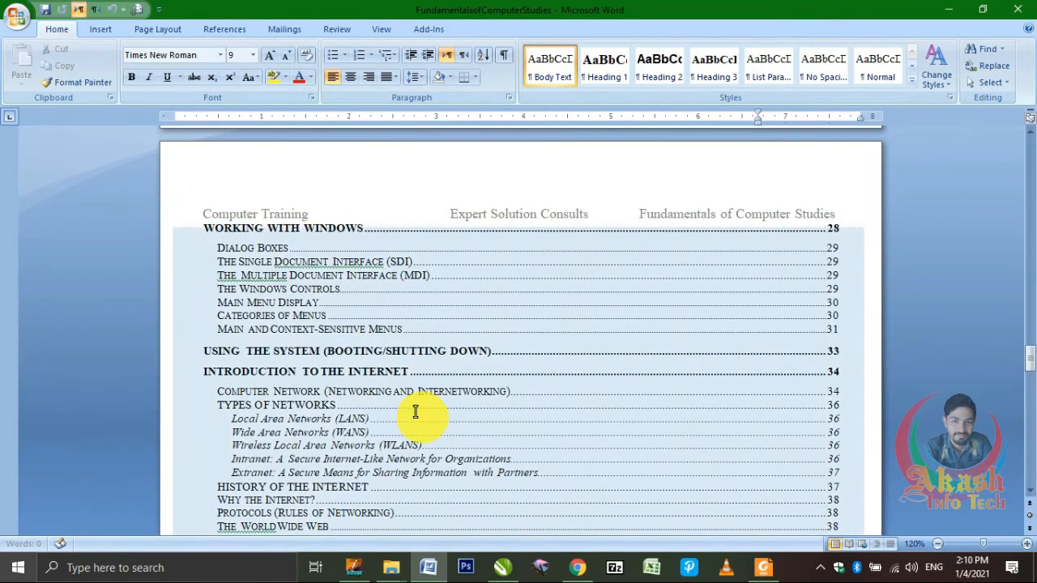
pyautogui.scroll(-12, 414, 412)
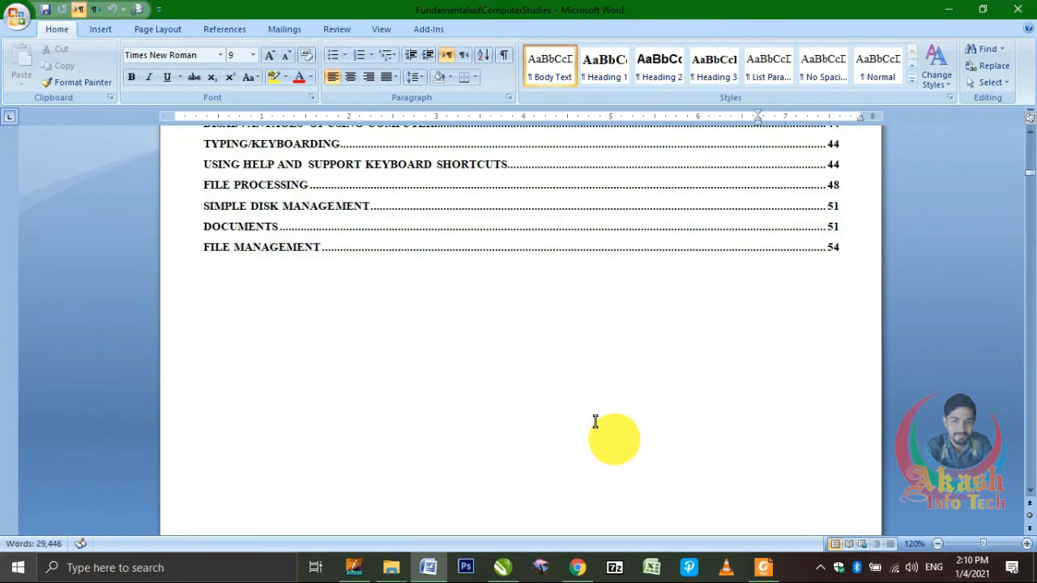
pyautogui.scroll(4, 592, 427)
# Step: Switch to the original PDF in Foxit Reader to compare its contents and introduction pages, and return to the Word document
pyautogui.click(763, 567)
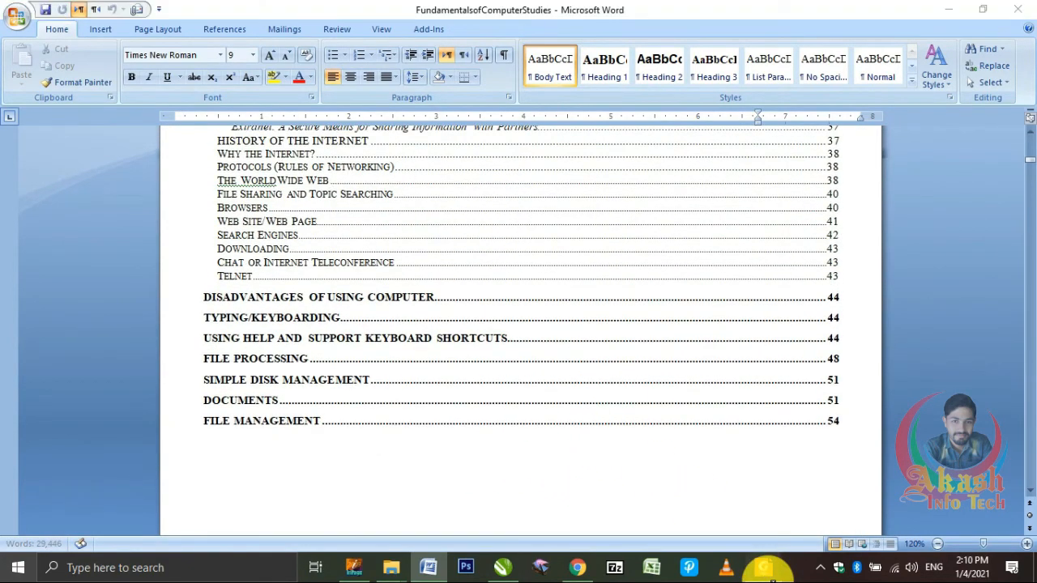
pyautogui.scroll(-20, 608, 354)
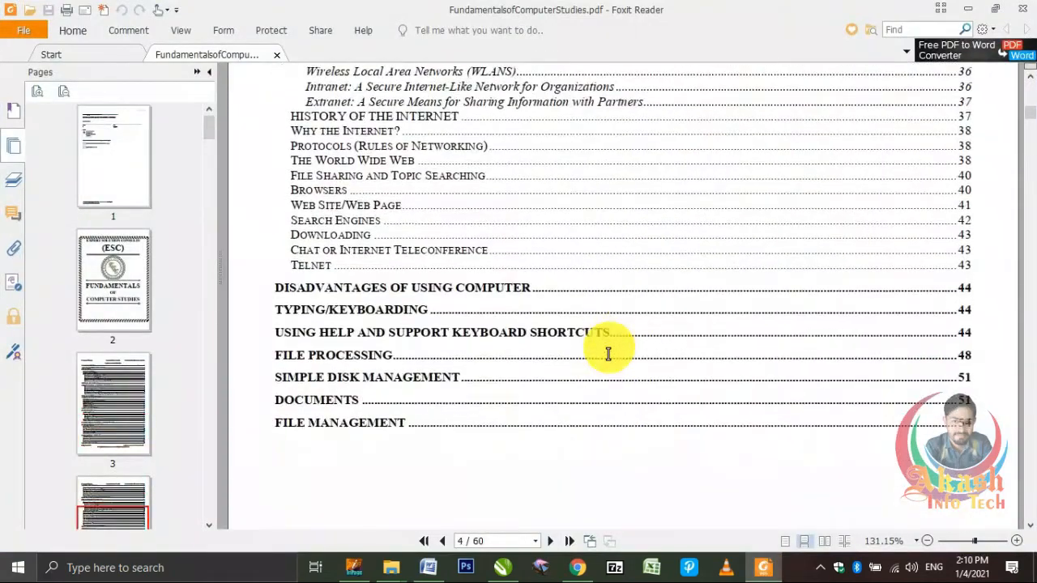
pyautogui.scroll(-15, 608, 353)
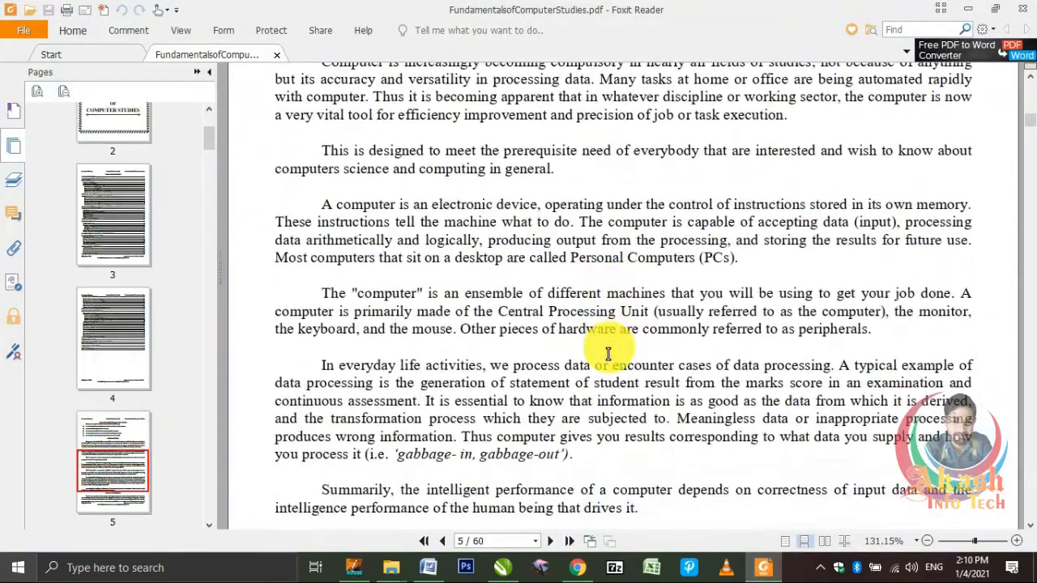
pyautogui.hotkey('alt', 'Tab')
pyautogui.click(278, 213)
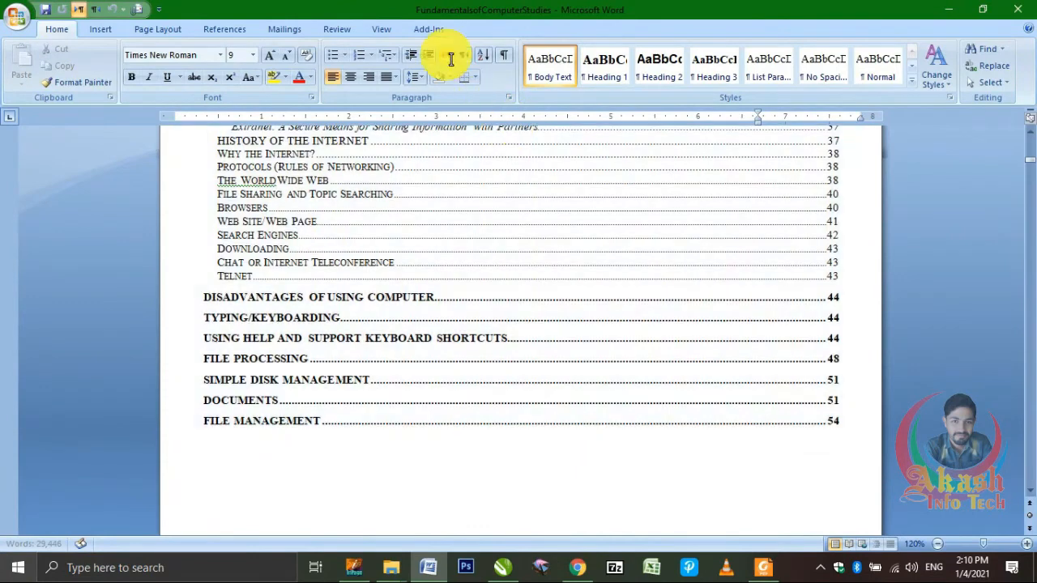
pyautogui.click(387, 30)
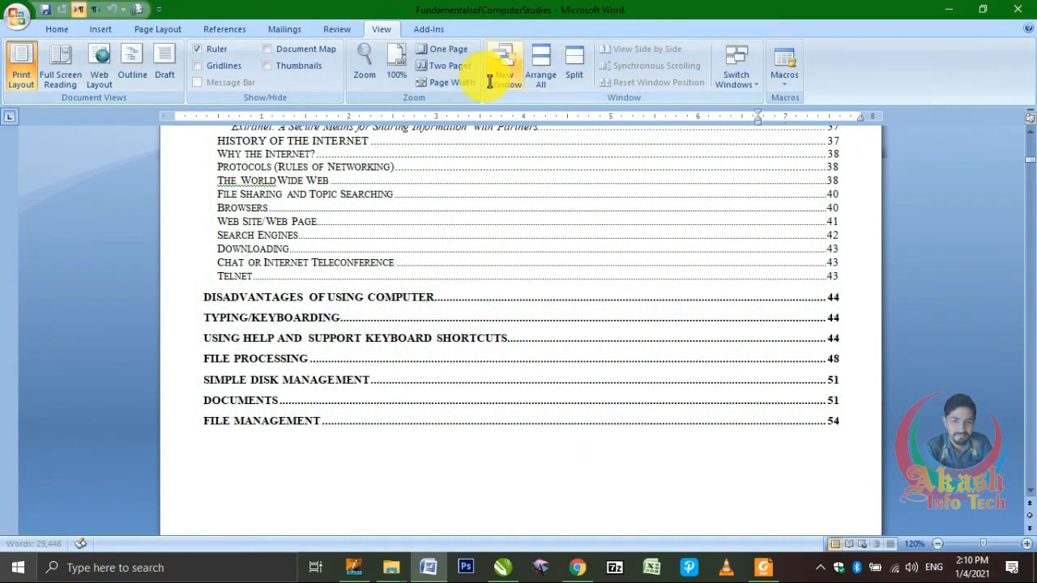
pyautogui.click(310, 52)
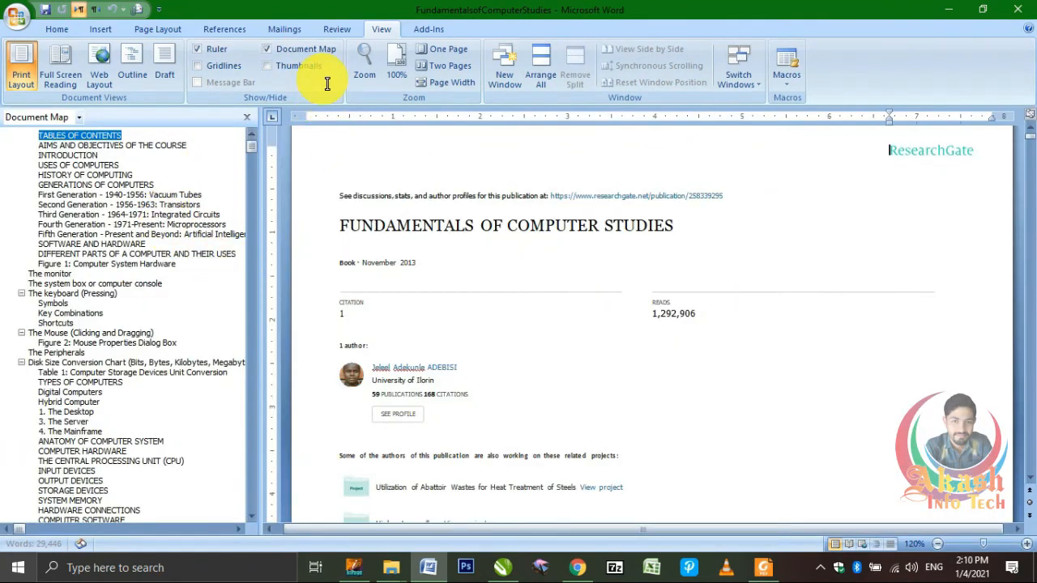
pyautogui.click(272, 68)
pyautogui.click(276, 54)
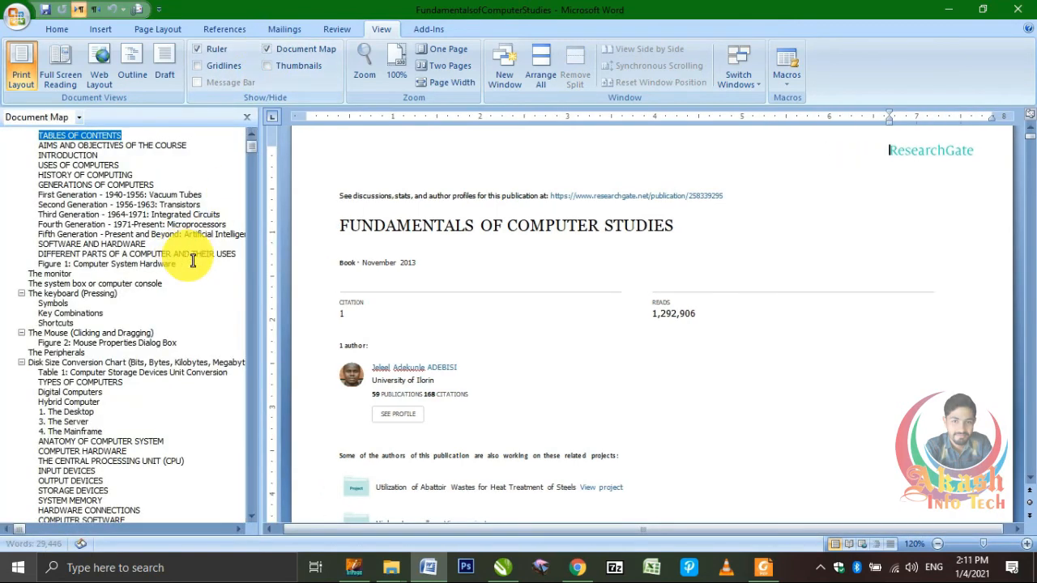
pyautogui.click(274, 52)
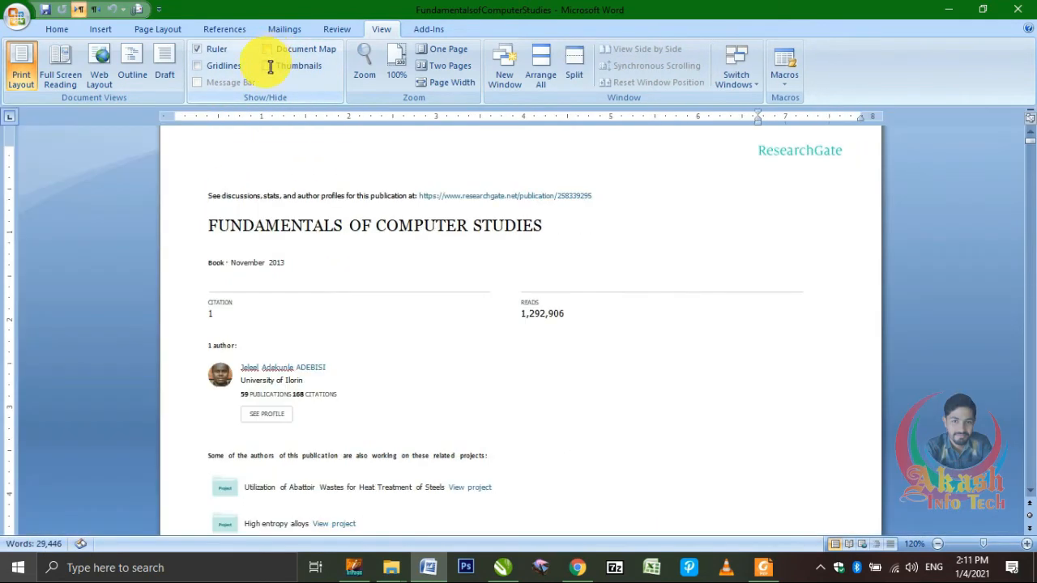
# Step: Show the page thumbnails beside the Word document and go to the page containing the HISTORY OF COMPUTING heading
pyautogui.click(268, 66)
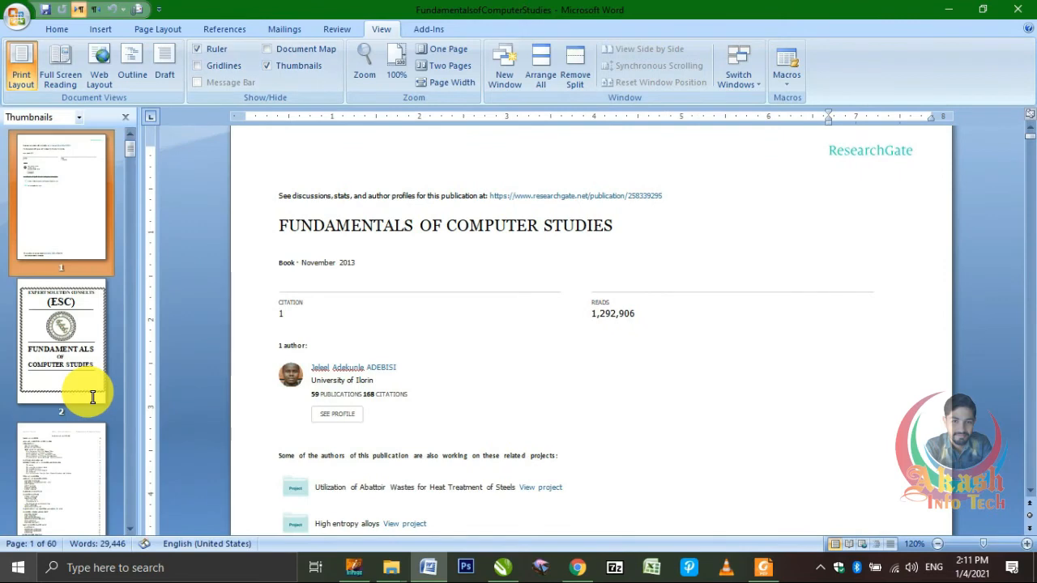
pyautogui.scroll(-5, 319, 345)
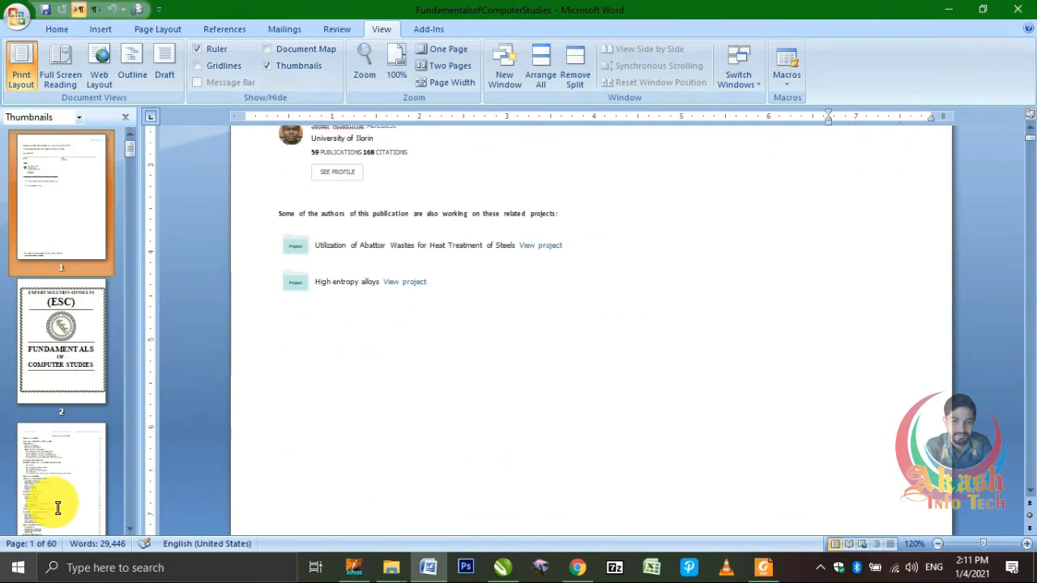
pyautogui.scroll(-1, 56, 504)
pyautogui.scroll(-2, 58, 508)
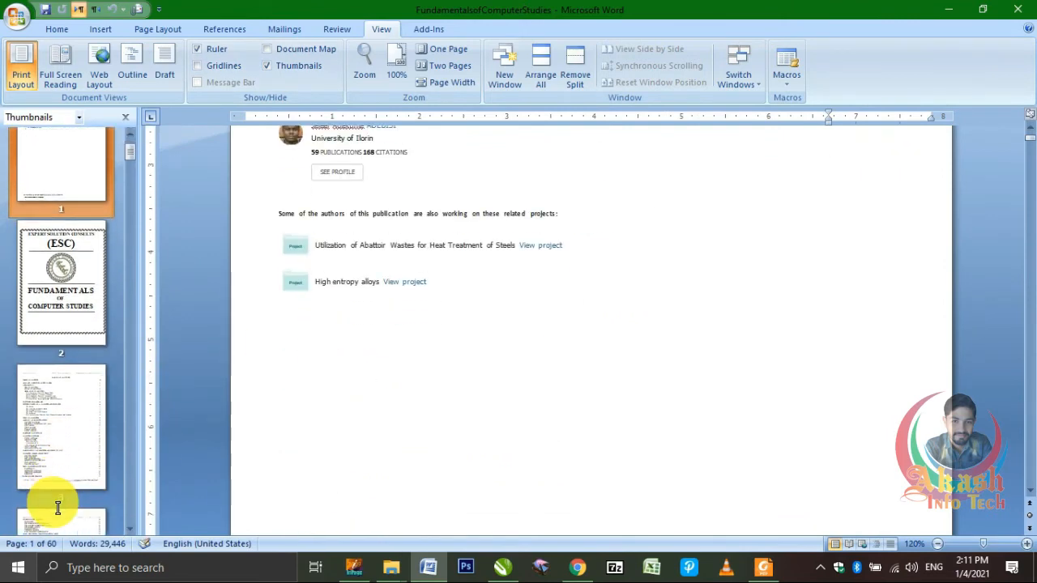
pyautogui.scroll(-8, 58, 508)
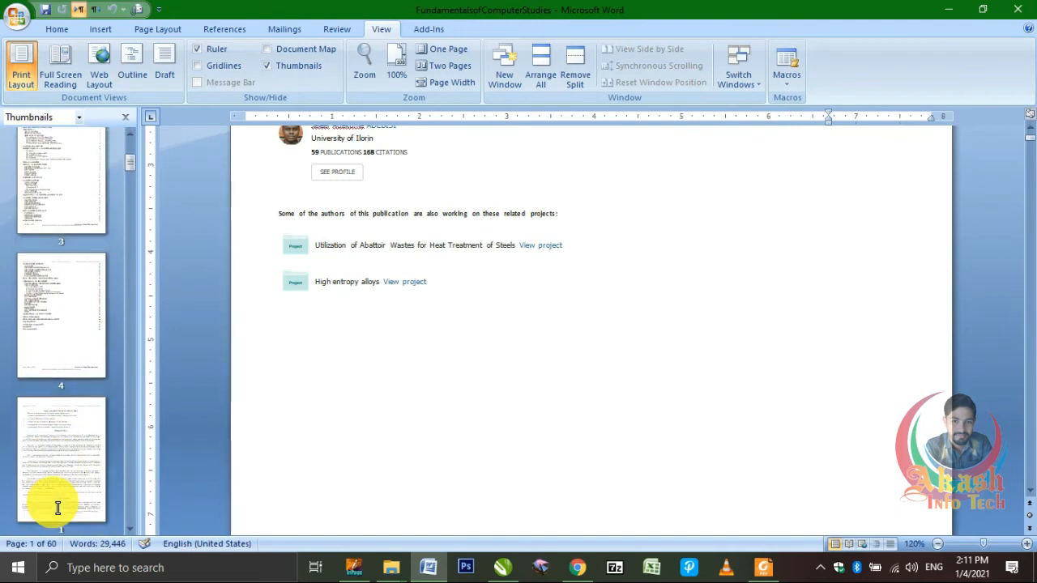
pyautogui.scroll(-1, 57, 508)
pyautogui.click(68, 433)
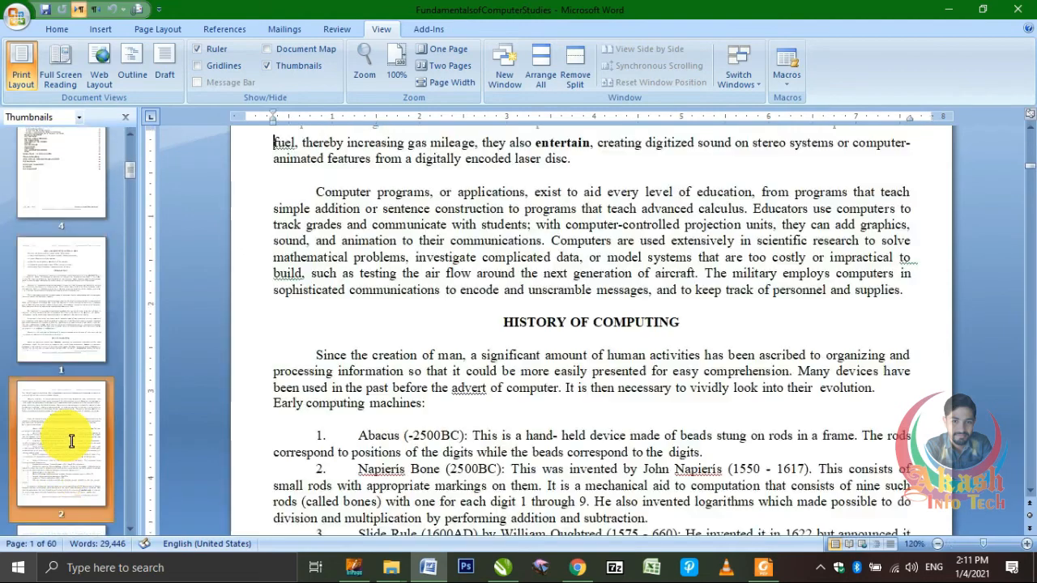
# Step: Replace the word HISTORY in the HISTORY OF COMPUTING heading with a person's first name and look over the text below
pyautogui.doubleClick(530, 314)
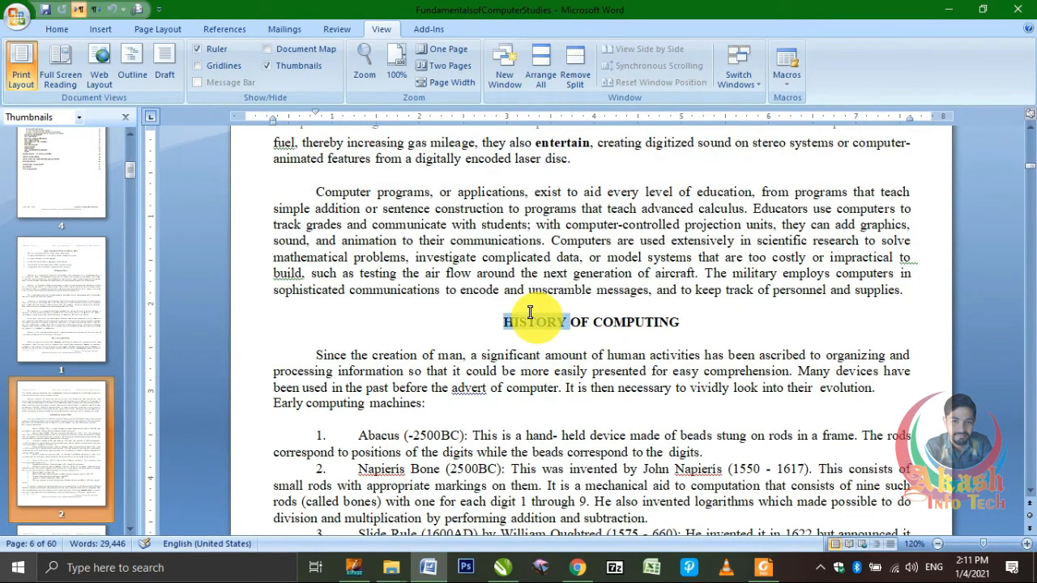
pyautogui.write('Akash')
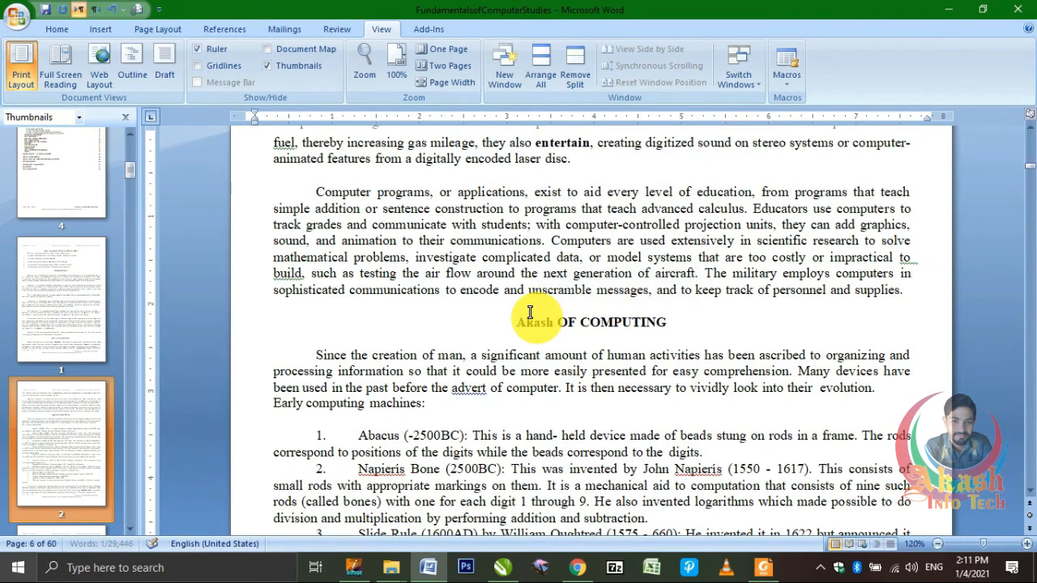
pyautogui.click(540, 402)
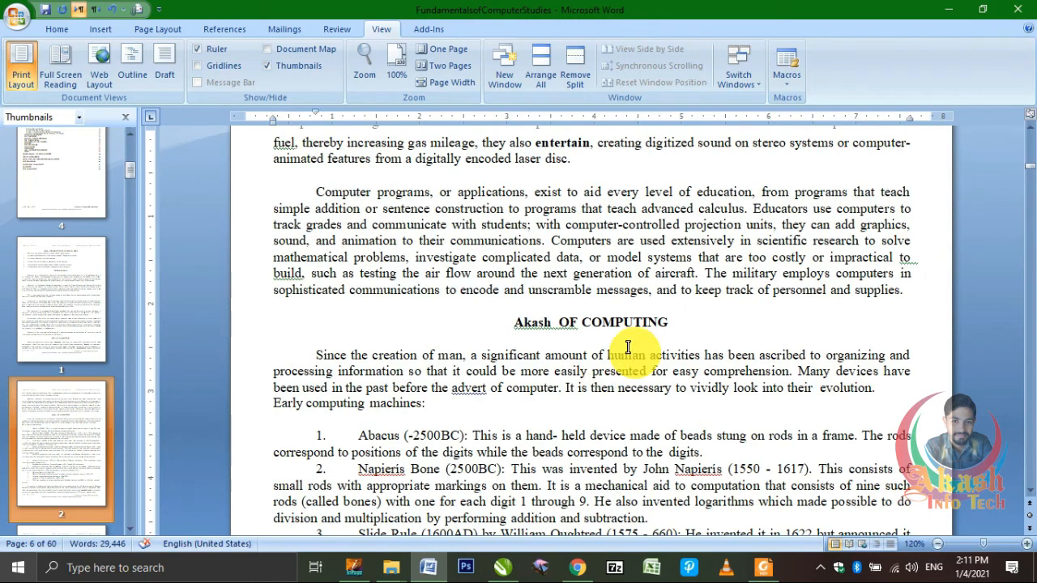
pyautogui.scroll(-5, 627, 347)
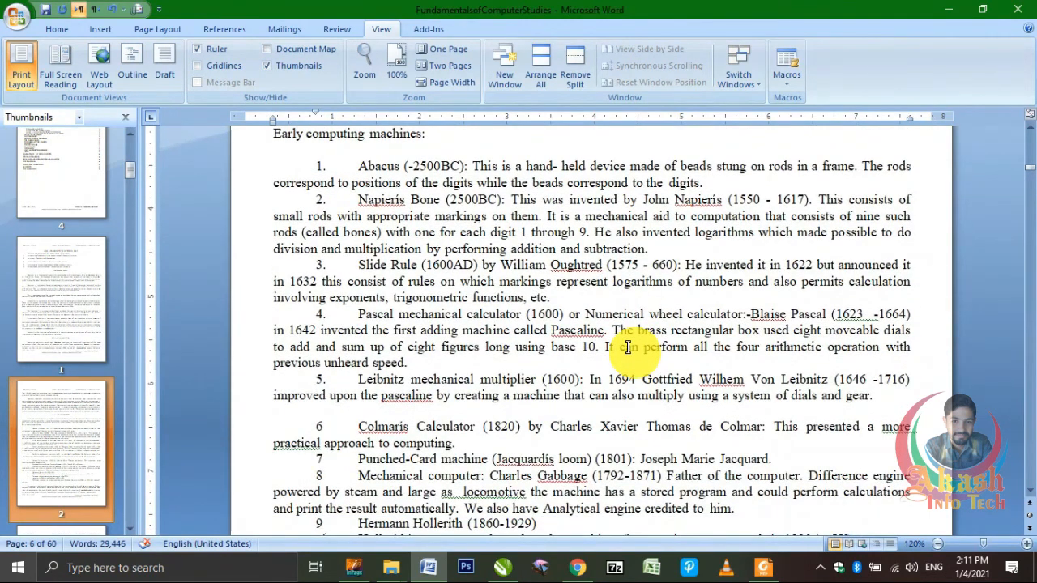
# Step: Switch back to the Chrome browser, return to the iLovePDF home page and look over the list of PDF tools
pyautogui.hotkey('alt', 'Tab')
pyautogui.hotkey('alt', 'Tab')
pyautogui.hotkey('alt', 'Tab')
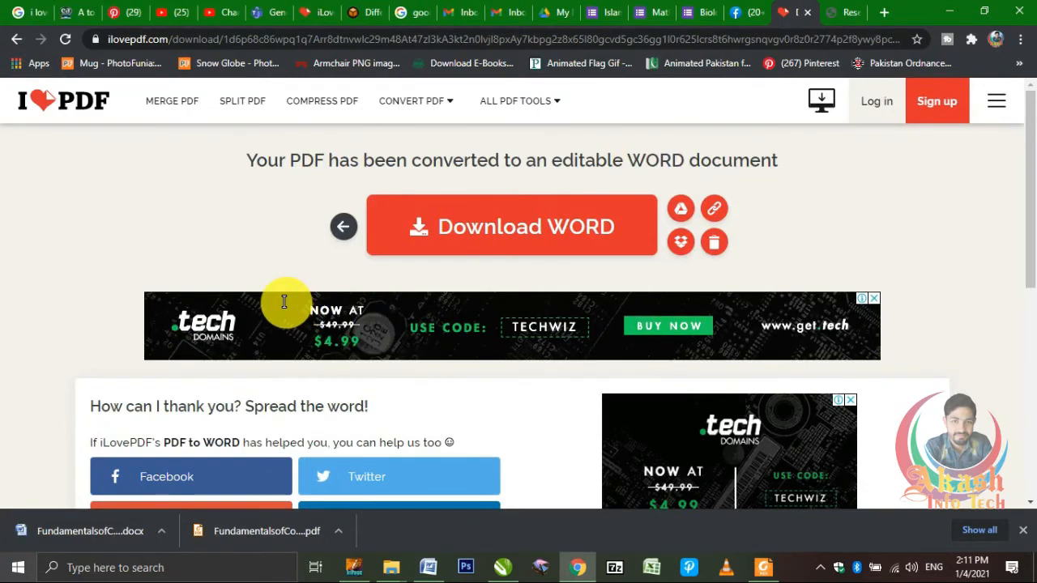
pyautogui.scroll(-2, 233, 251)
pyautogui.scroll(2, 233, 253)
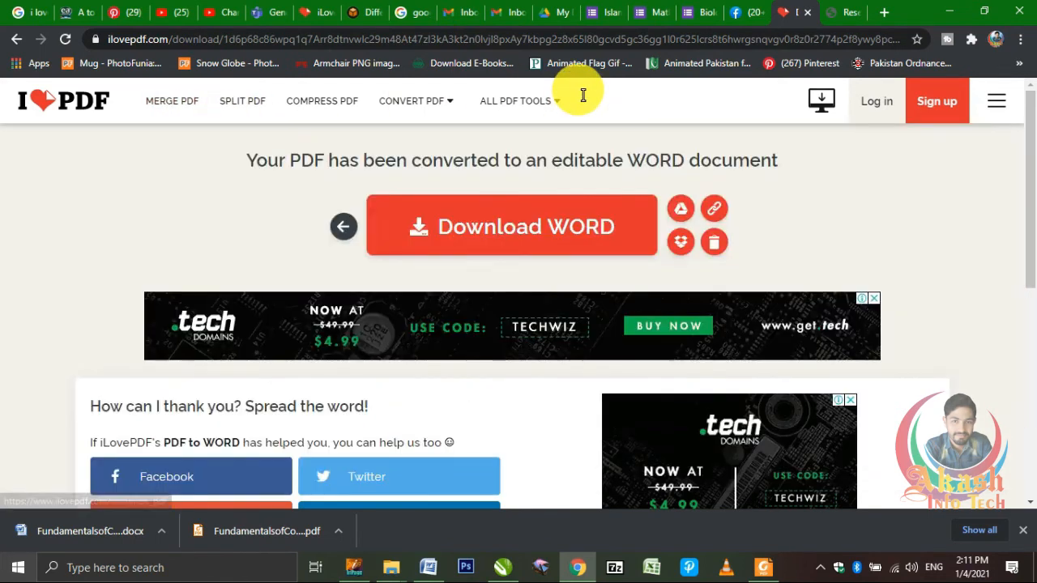
pyautogui.moveTo(992, 111)
pyautogui.click(937, 143)
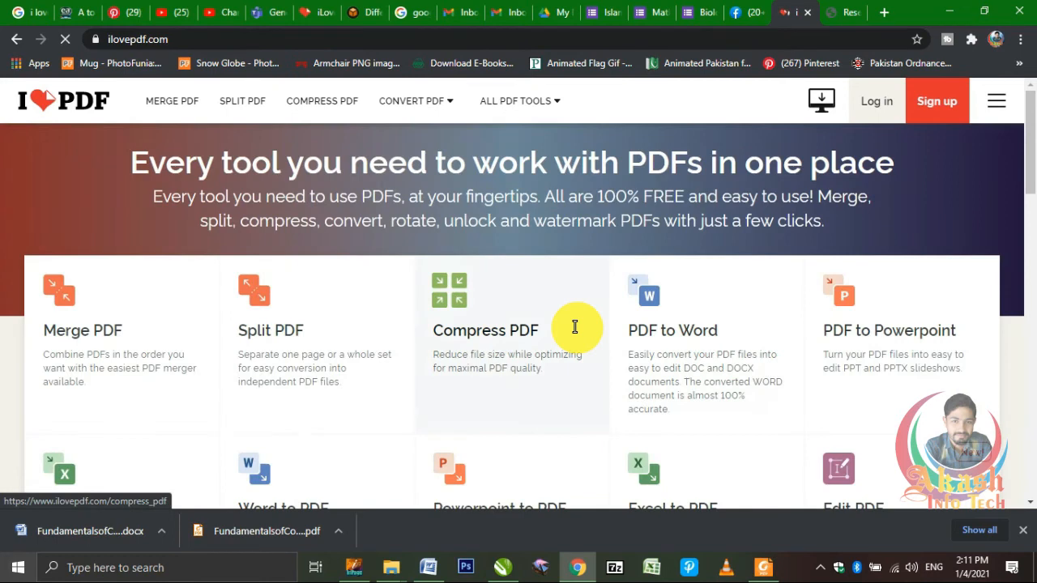
pyautogui.scroll(-2, 574, 327)
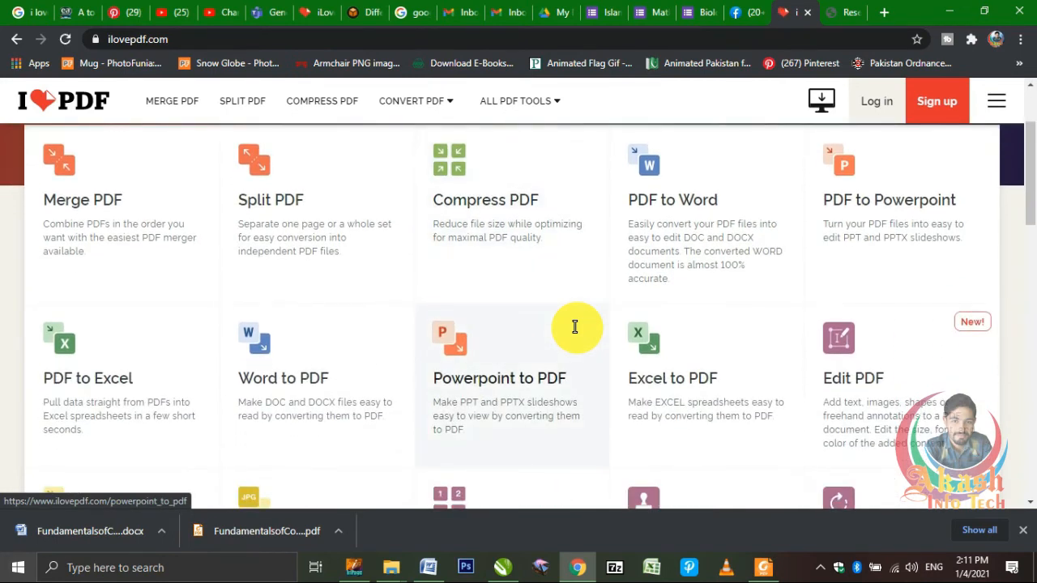
pyautogui.scroll(-1, 669, 364)
pyautogui.scroll(-5, 670, 363)
pyautogui.scroll(5, 670, 364)
pyautogui.scroll(2, 670, 364)
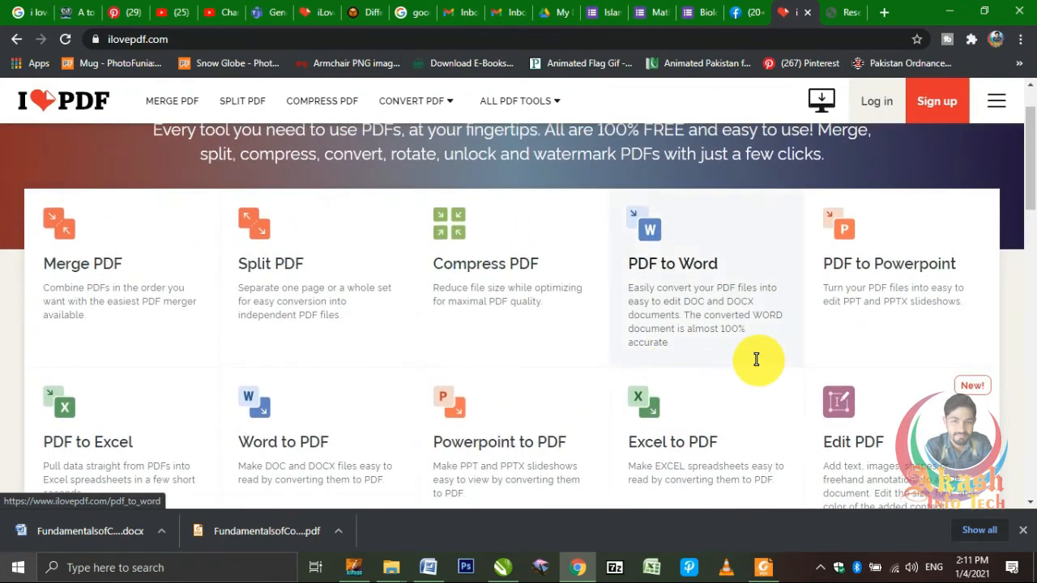